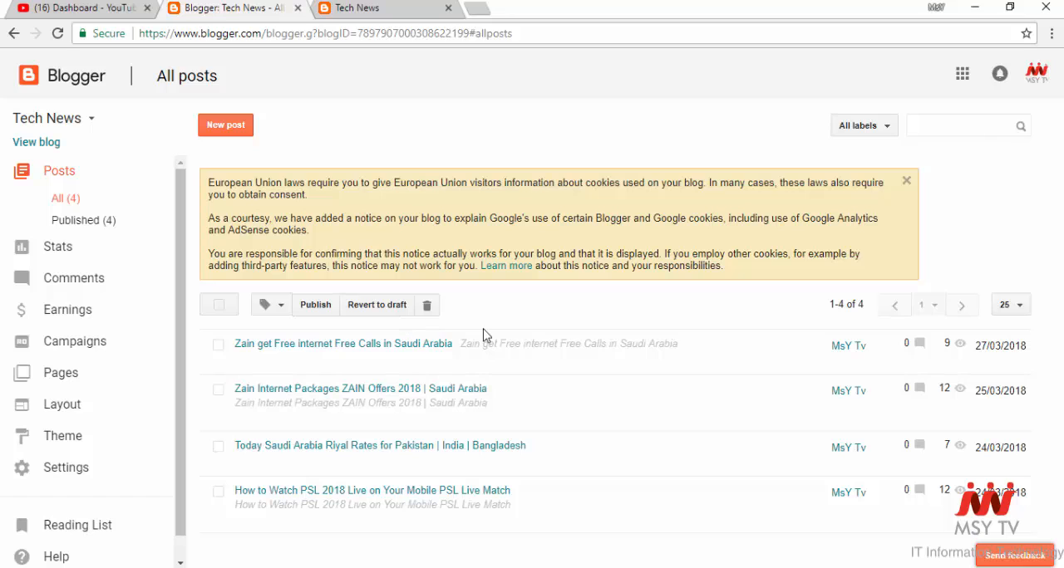
- Open the Search preferences settings of the Tech News blog
{"action": "left_click", "coordinate": [98, 480]}
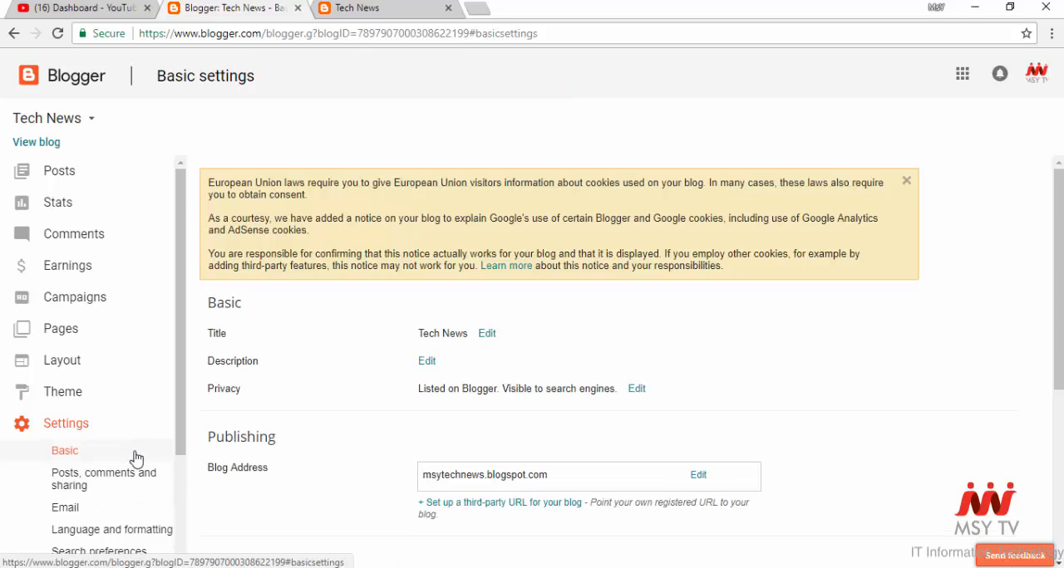
{"action": "scroll", "coordinate": [137, 468], "scroll_direction": "down", "scroll_amount": 2}
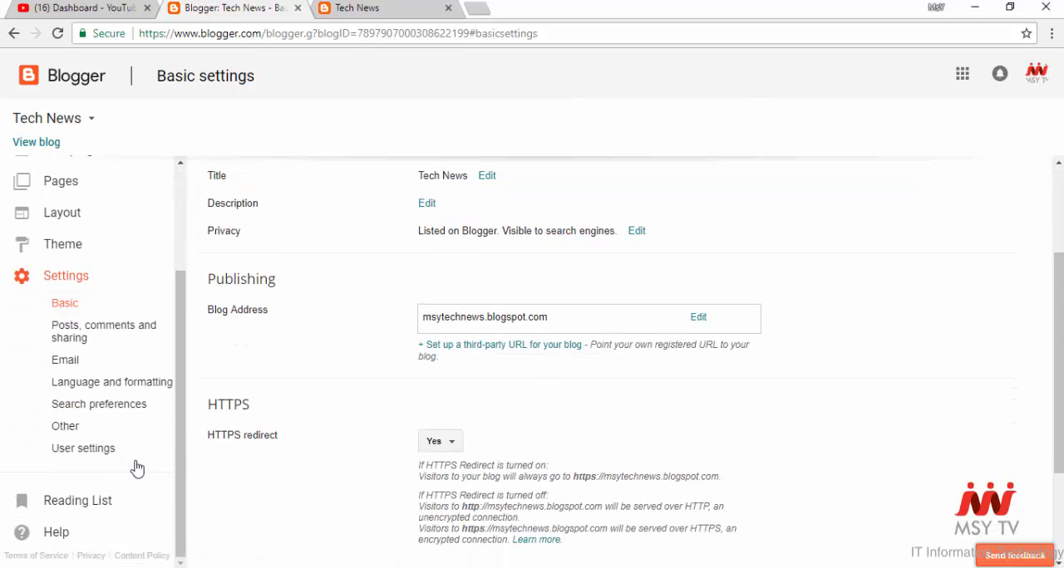
{"action": "left_click", "coordinate": [125, 405]}
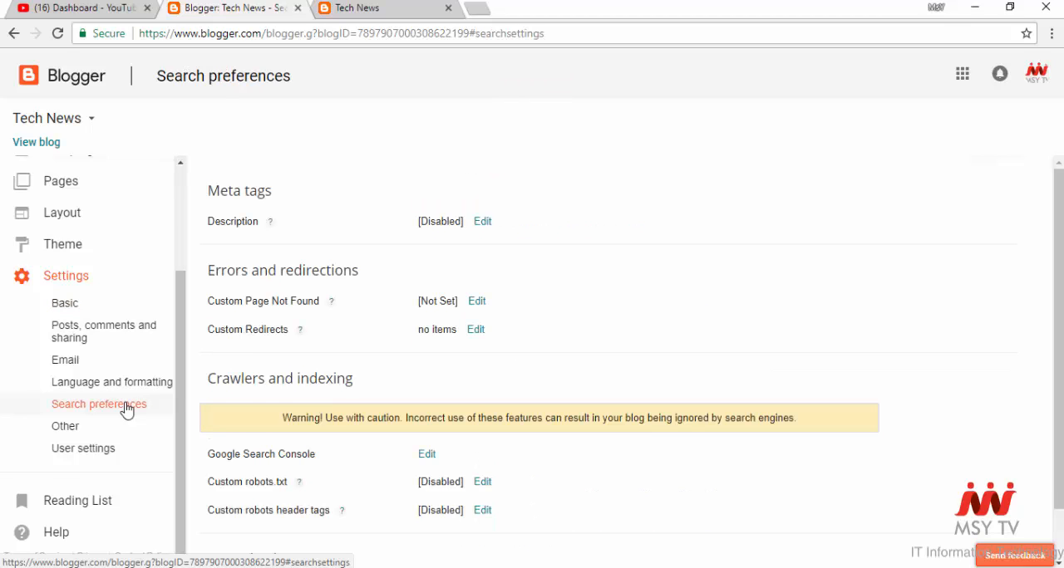
{"action": "scroll", "coordinate": [508, 435], "scroll_direction": "down", "scroll_amount": 2}
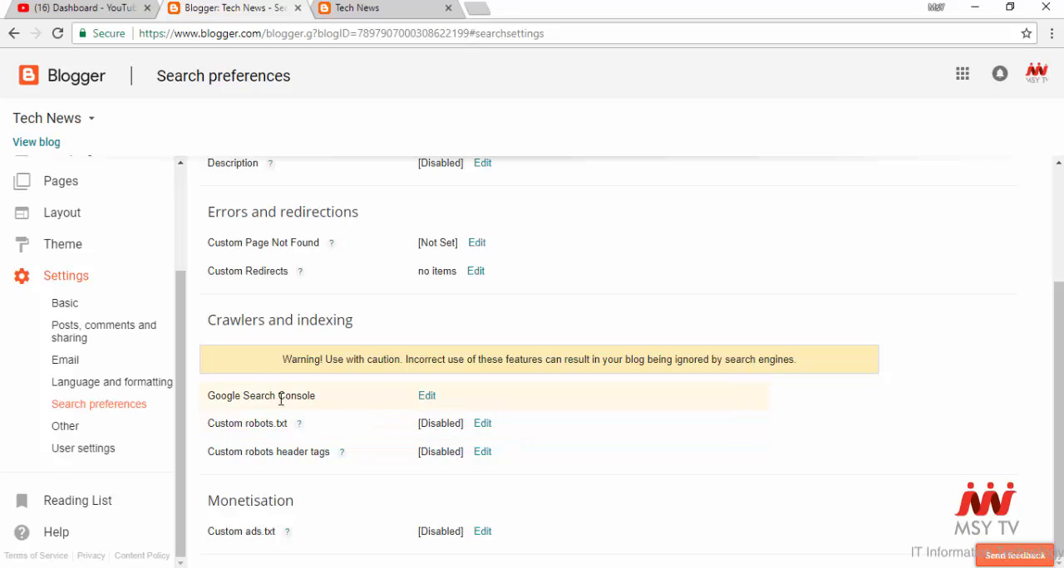
- Open Google Search Console from the blog's Crawlers and indexing settings
{"action": "left_click_drag", "start_coordinate": [197, 399], "coordinate": [472, 394]}
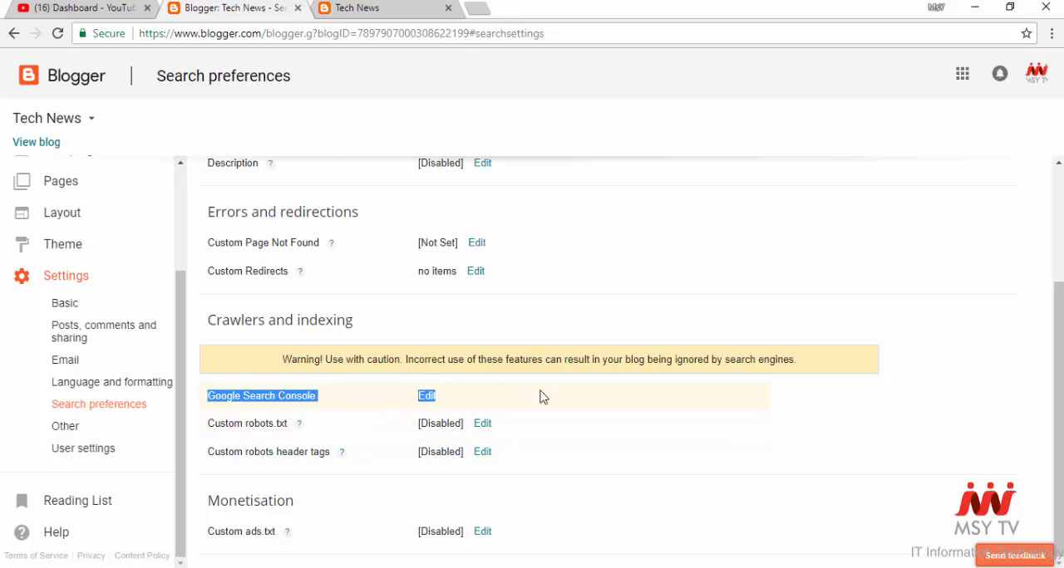
{"action": "left_click", "coordinate": [587, 397]}
{"action": "left_click", "coordinate": [428, 400]}
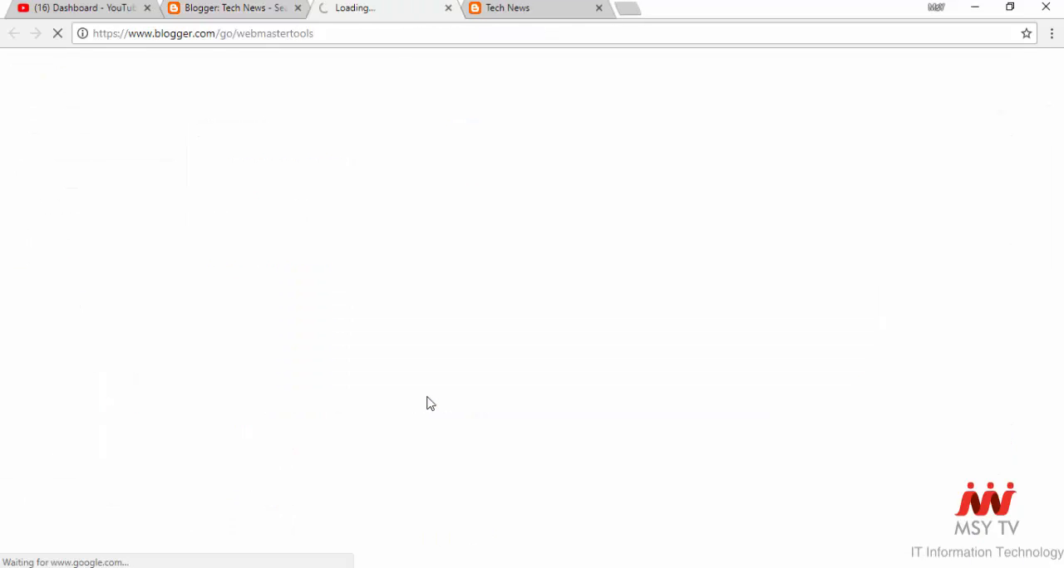
{"action": "scroll", "coordinate": [556, 155], "scroll_direction": "down", "scroll_amount": 1}
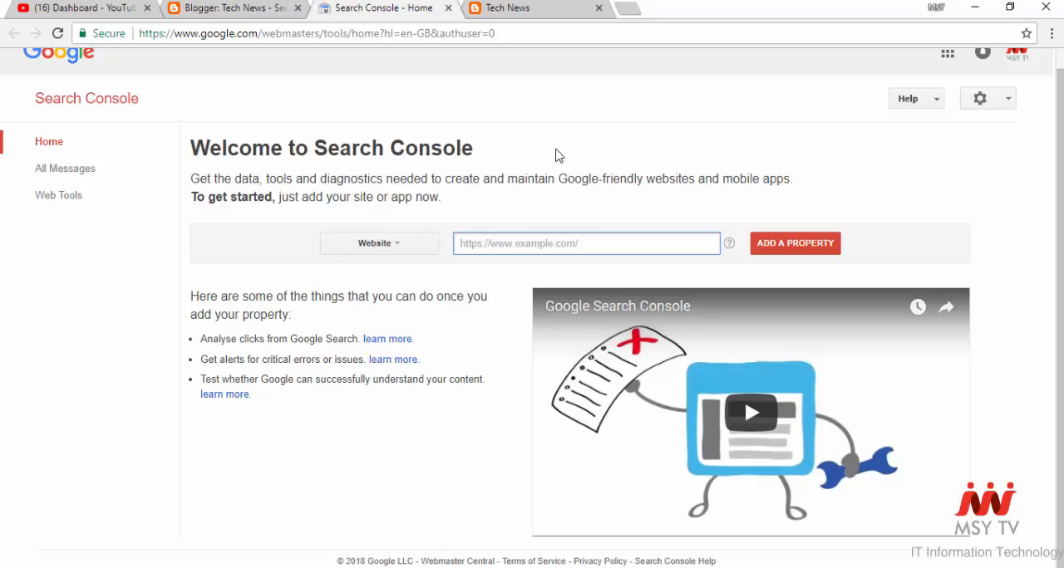
{"action": "left_click", "coordinate": [57, 33]}
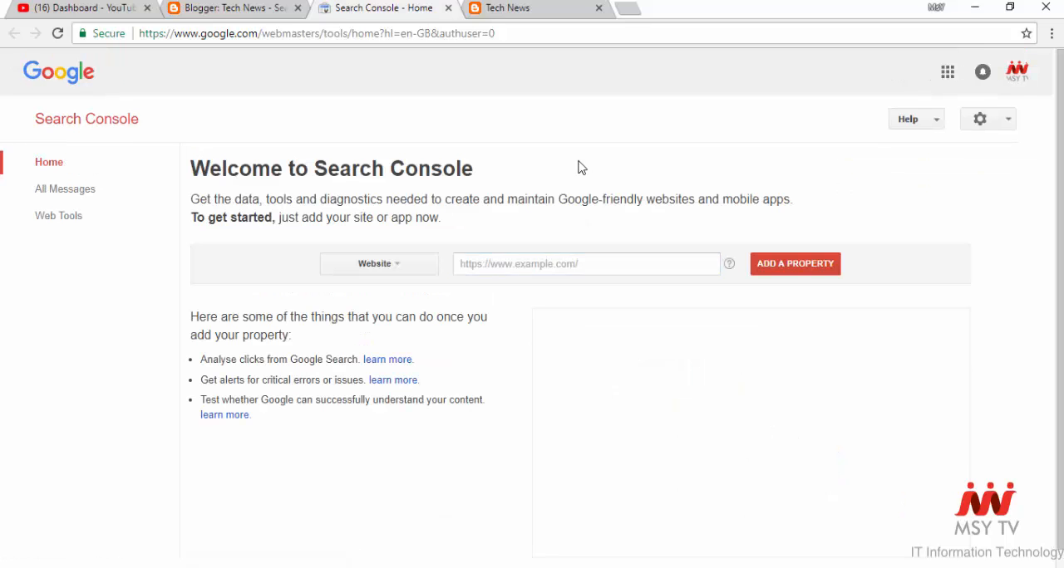
- Copy the web address of the live Tech News blog
{"action": "left_click", "coordinate": [572, 11]}
{"action": "left_click", "coordinate": [384, 32]}
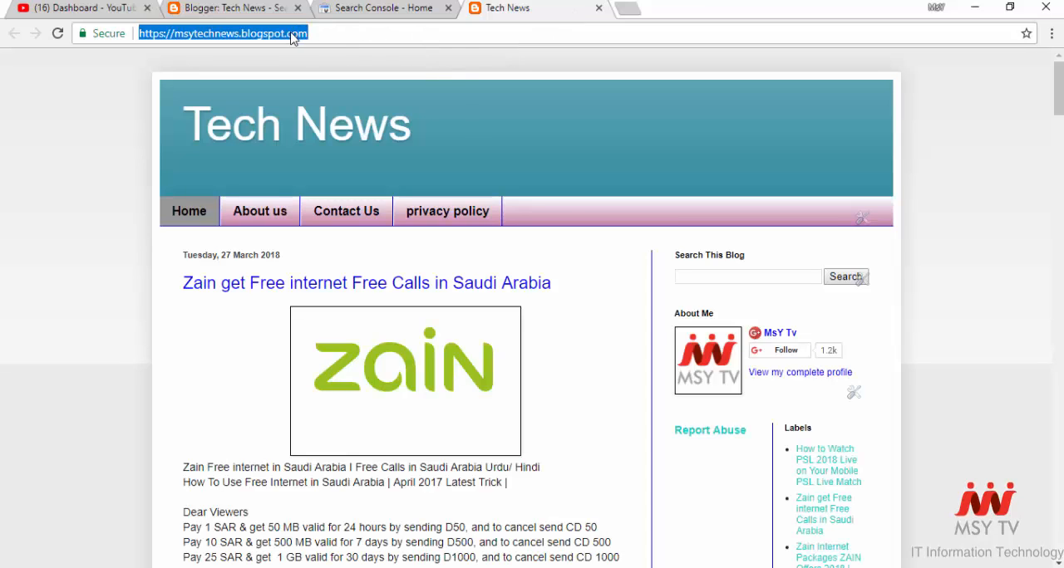
{"action": "right_click", "coordinate": [293, 39]}
{"action": "left_click", "coordinate": [318, 88]}
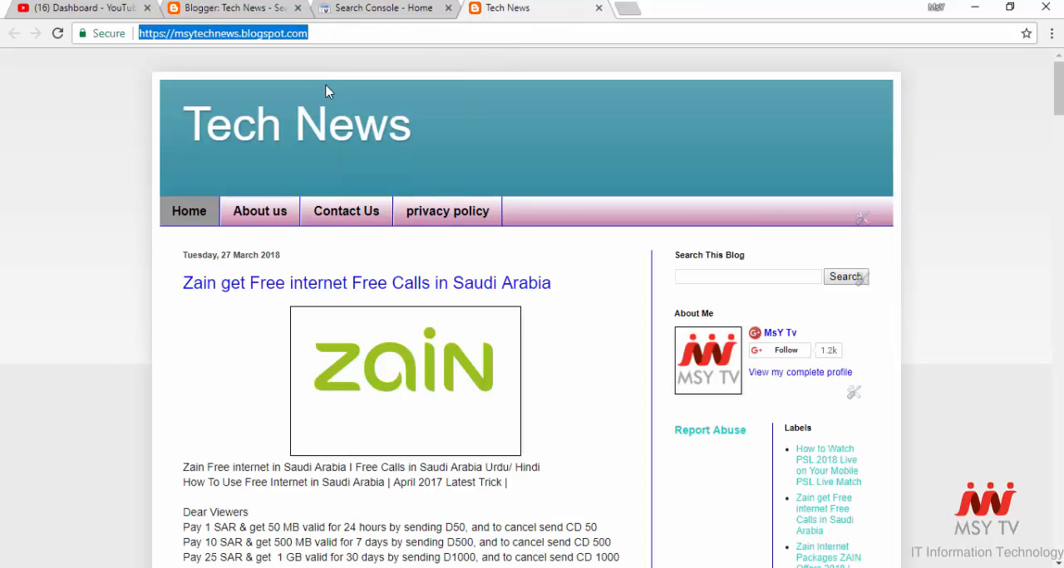
{"action": "left_click", "coordinate": [372, 9]}
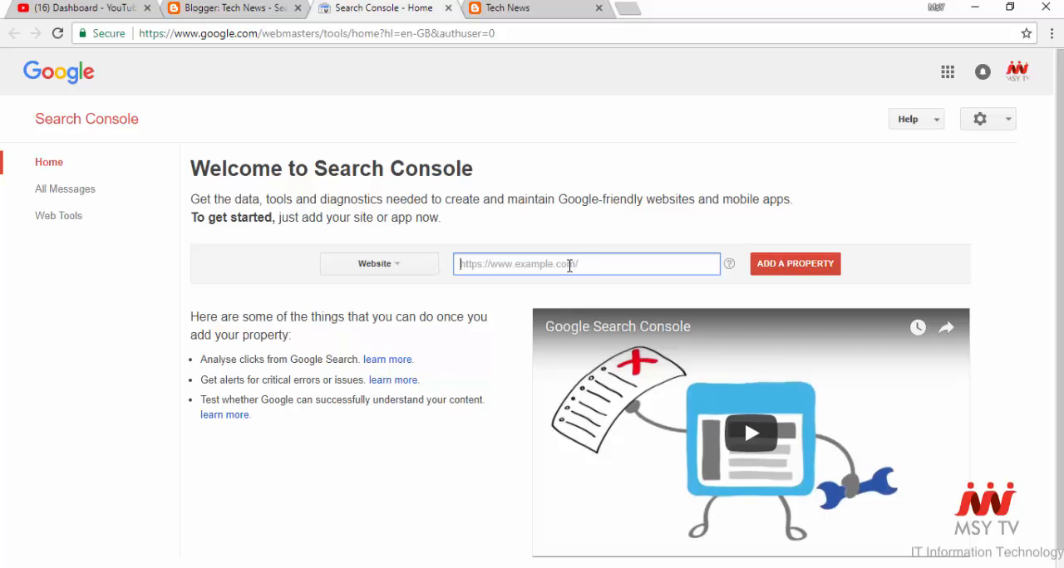
{"action": "right_click", "coordinate": [570, 265]}
{"action": "left_click", "coordinate": [605, 362]}
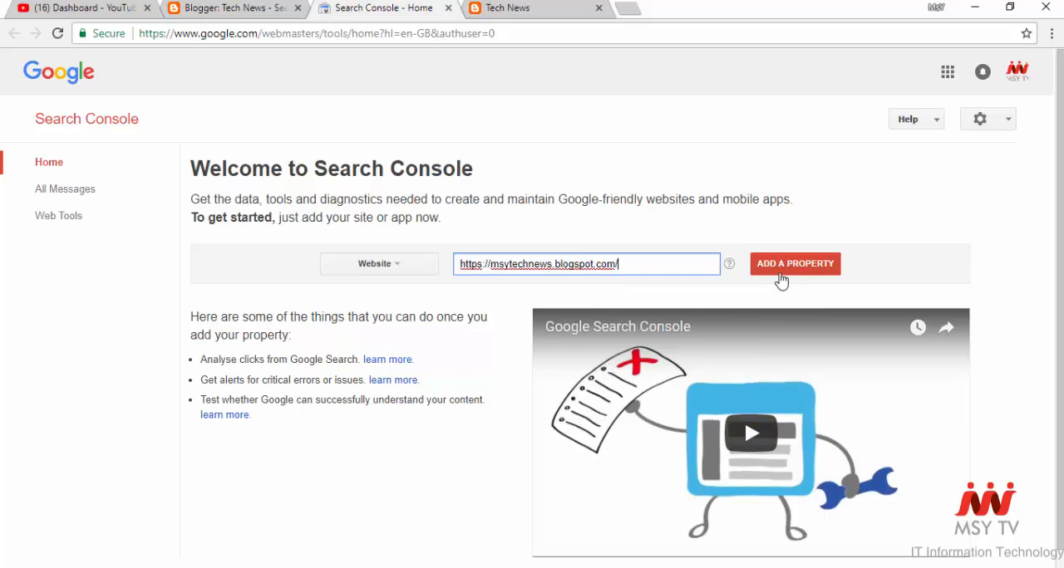
{"action": "left_click", "coordinate": [785, 271]}
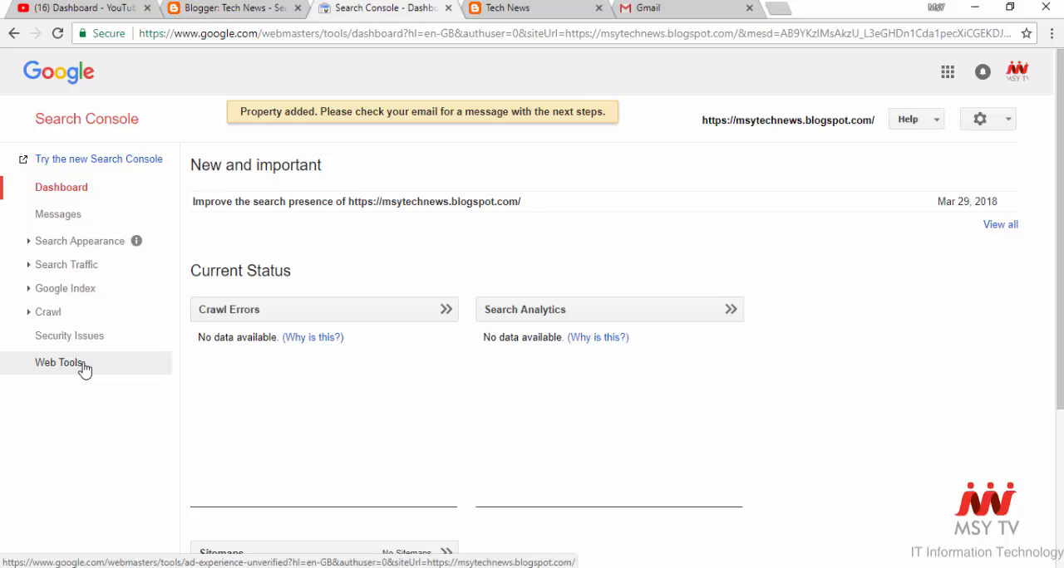
- Open the Desktop Ad Experience Report in Web Tools and start adding a property there to reach the ownership verification methods
{"action": "left_click", "coordinate": [84, 367]}
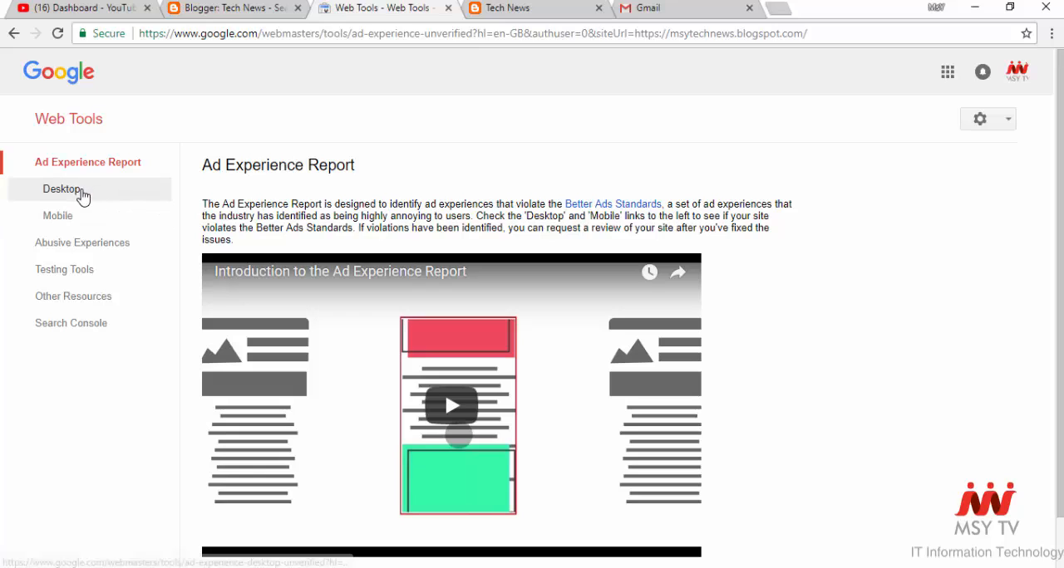
{"action": "left_click", "coordinate": [82, 195]}
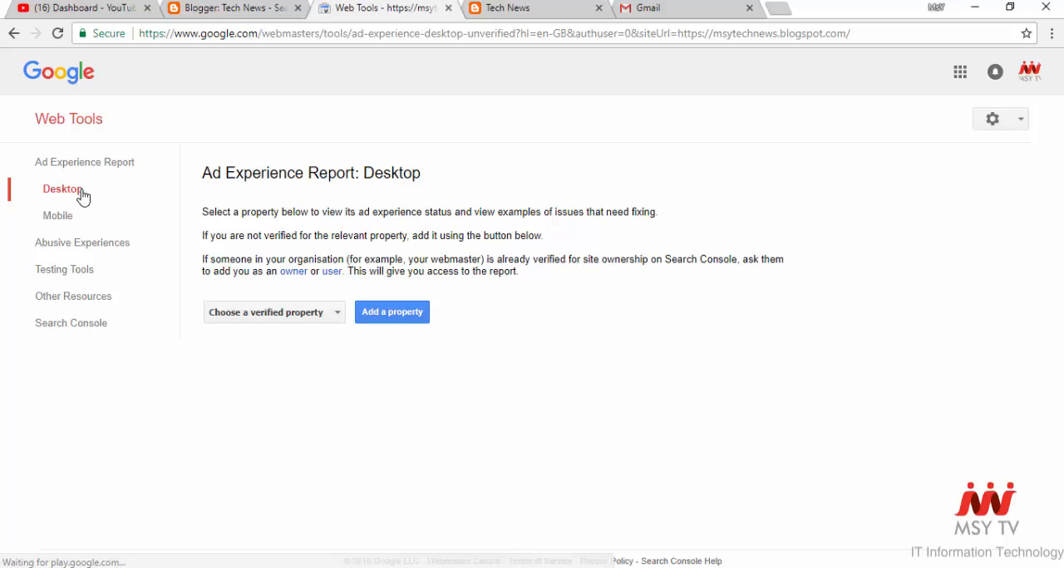
{"action": "left_click", "coordinate": [401, 322]}
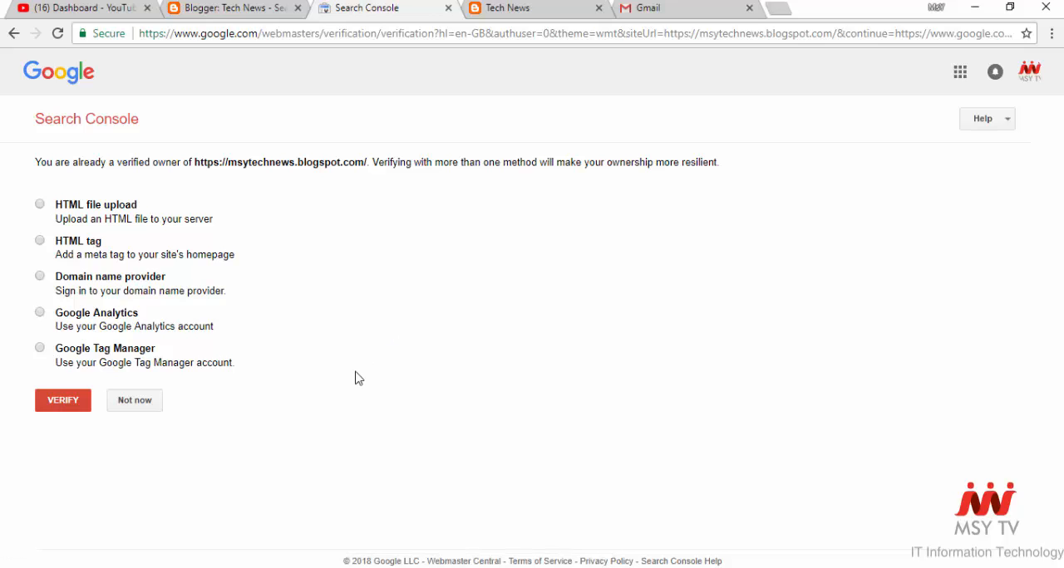
- Choose the HTML tag verification method and copy its google-site-verification meta tag
{"action": "left_click", "coordinate": [40, 241]}
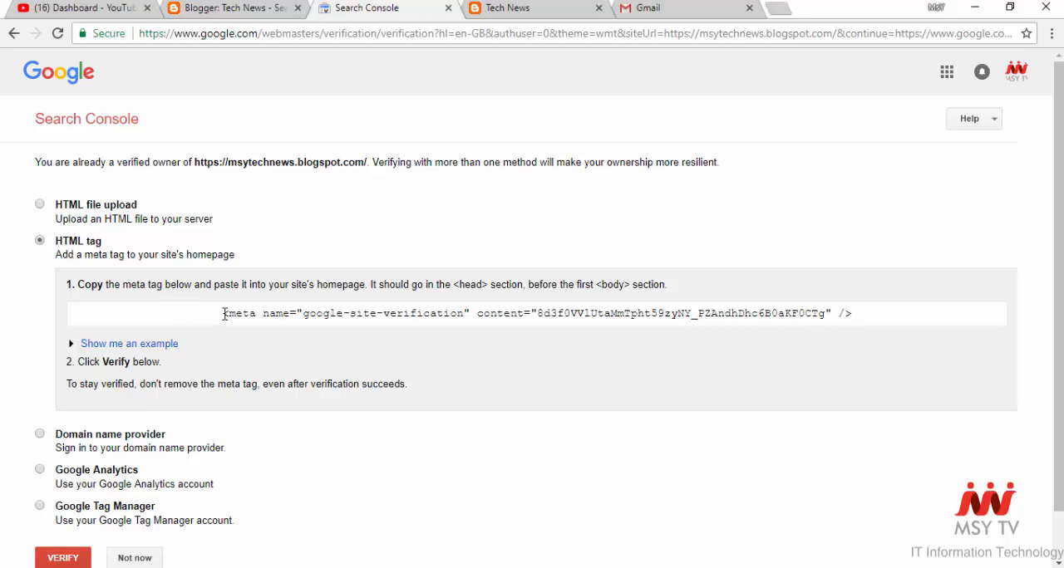
{"action": "left_click_drag", "start_coordinate": [219, 317], "coordinate": [867, 320]}
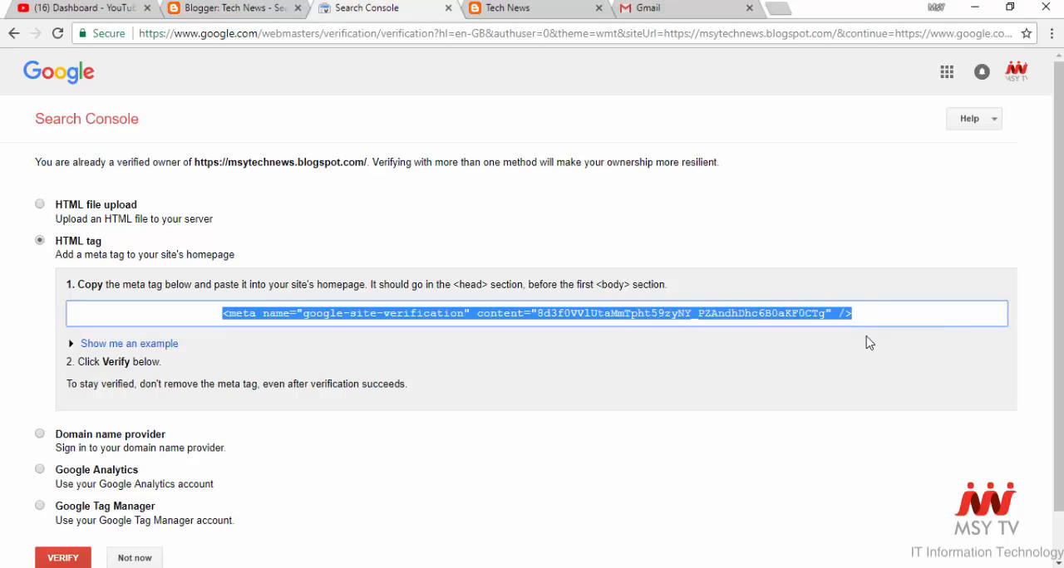
- Return to Blogger and open the blog theme's HTML code for editing
{"action": "left_click", "coordinate": [242, 10]}
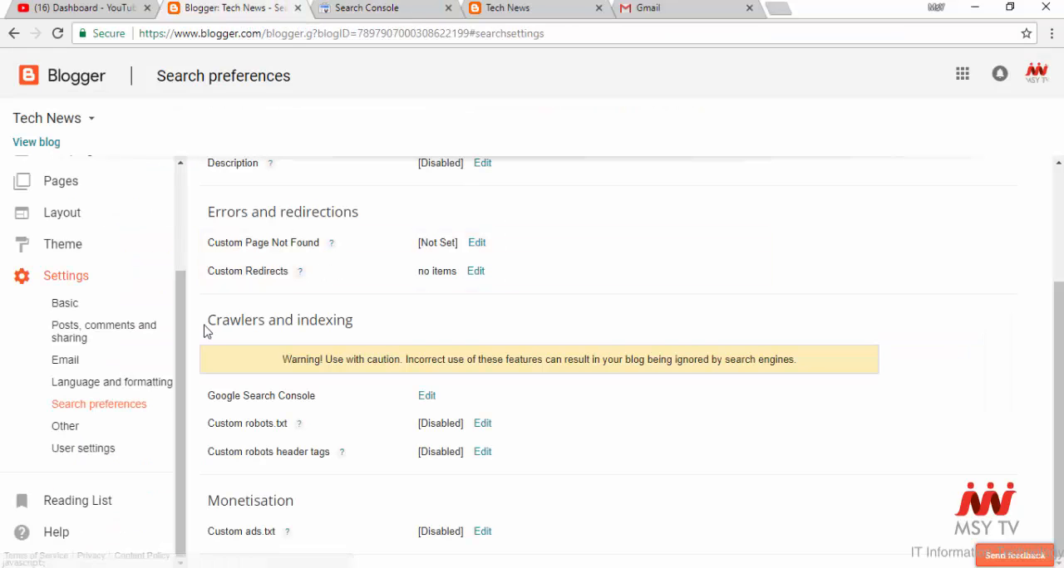
{"action": "scroll", "coordinate": [184, 269], "scroll_direction": "up", "scroll_amount": 3}
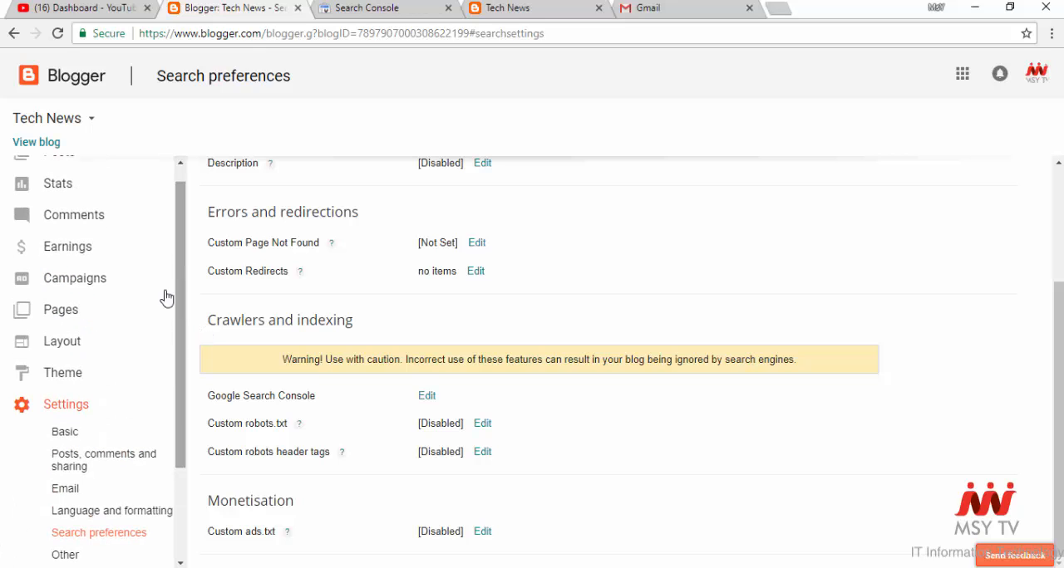
{"action": "left_click", "coordinate": [87, 377]}
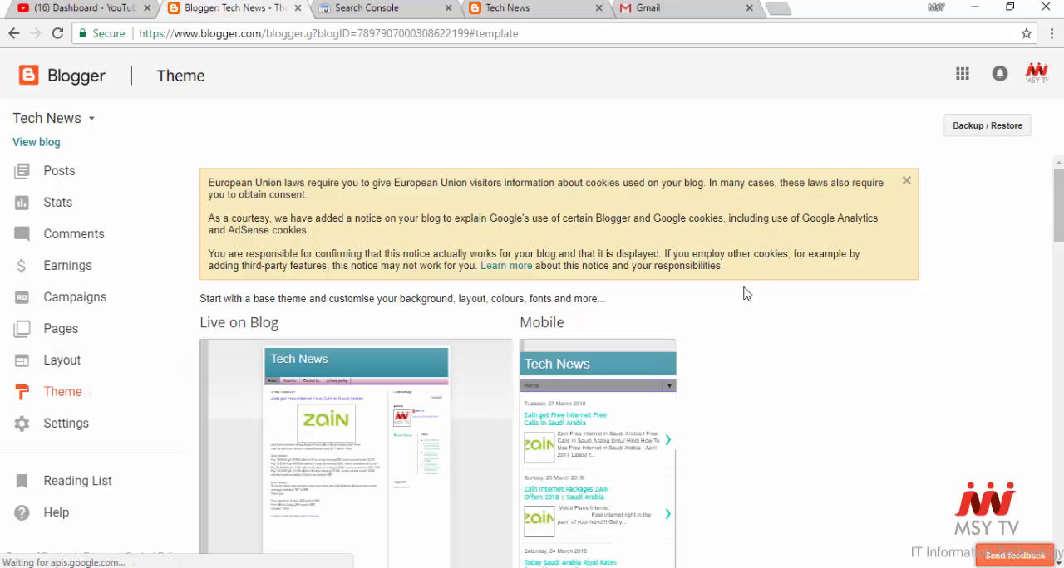
{"action": "scroll", "coordinate": [746, 306], "scroll_direction": "down", "scroll_amount": 1}
{"action": "scroll", "coordinate": [746, 306], "scroll_direction": "down", "scroll_amount": 2}
{"action": "scroll", "coordinate": [746, 306], "scroll_direction": "down", "scroll_amount": 2}
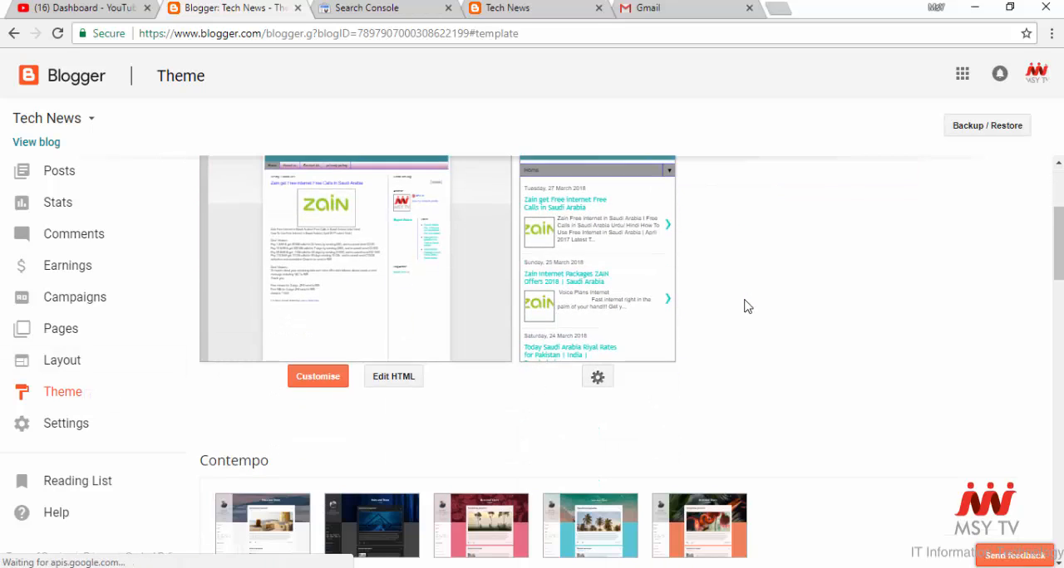
{"action": "scroll", "coordinate": [744, 305], "scroll_direction": "up", "scroll_amount": 3}
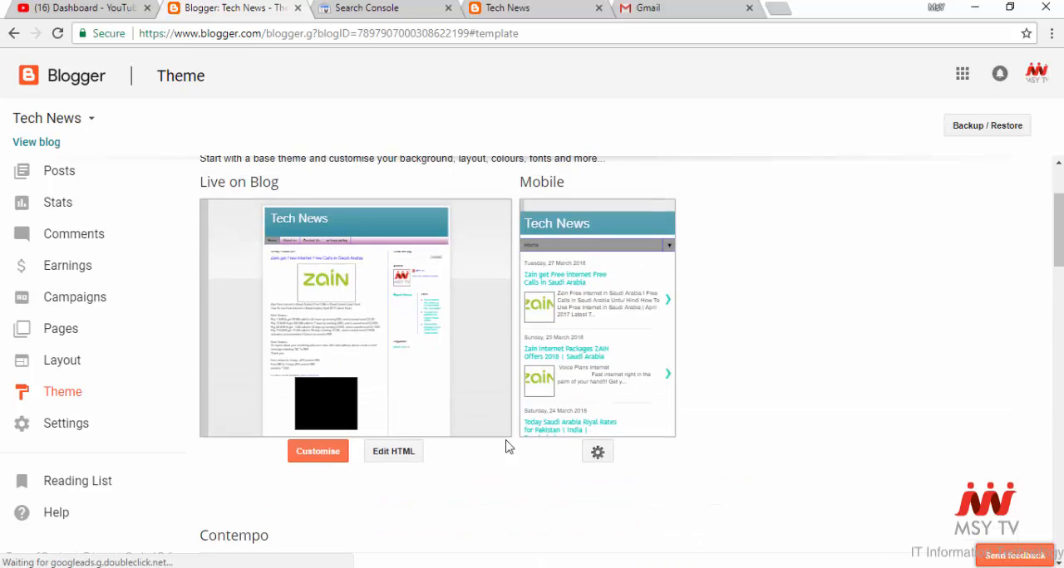
{"action": "scroll", "coordinate": [387, 456], "scroll_direction": "up", "scroll_amount": 1}
{"action": "scroll", "coordinate": [432, 441], "scroll_direction": "down", "scroll_amount": 2}
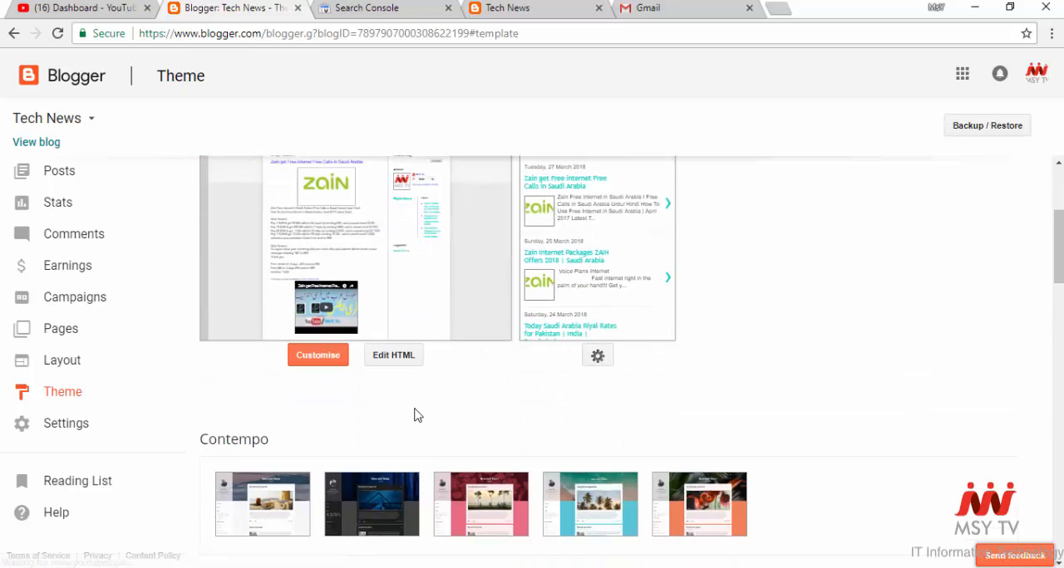
{"action": "left_click", "coordinate": [403, 366]}
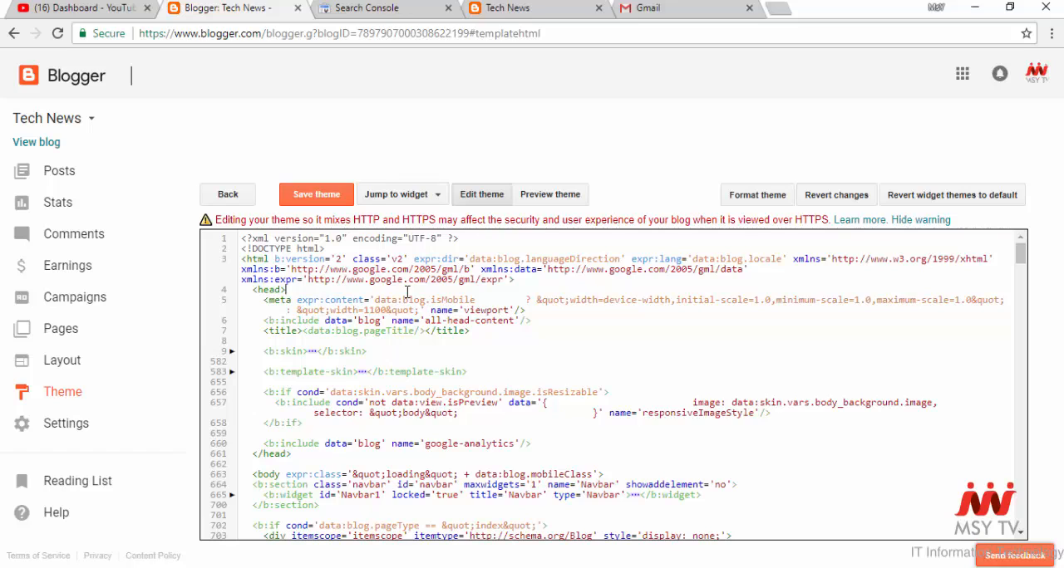
- Paste the google-site-verification meta tag on a new line directly below the opening head tag and save the theme
{"action": "key", "text": "Return"}
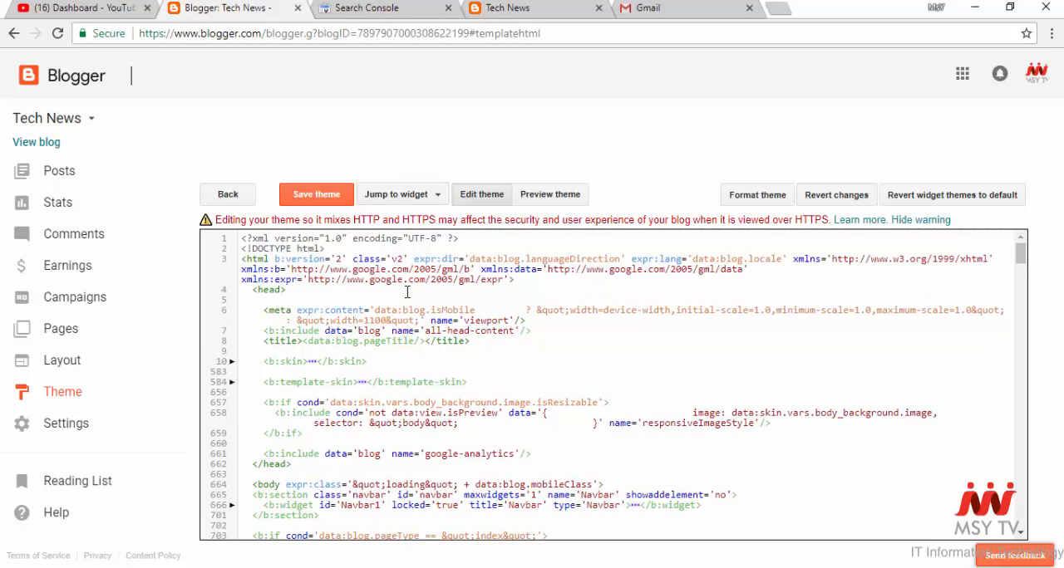
{"action": "key", "text": "ctrl+v"}
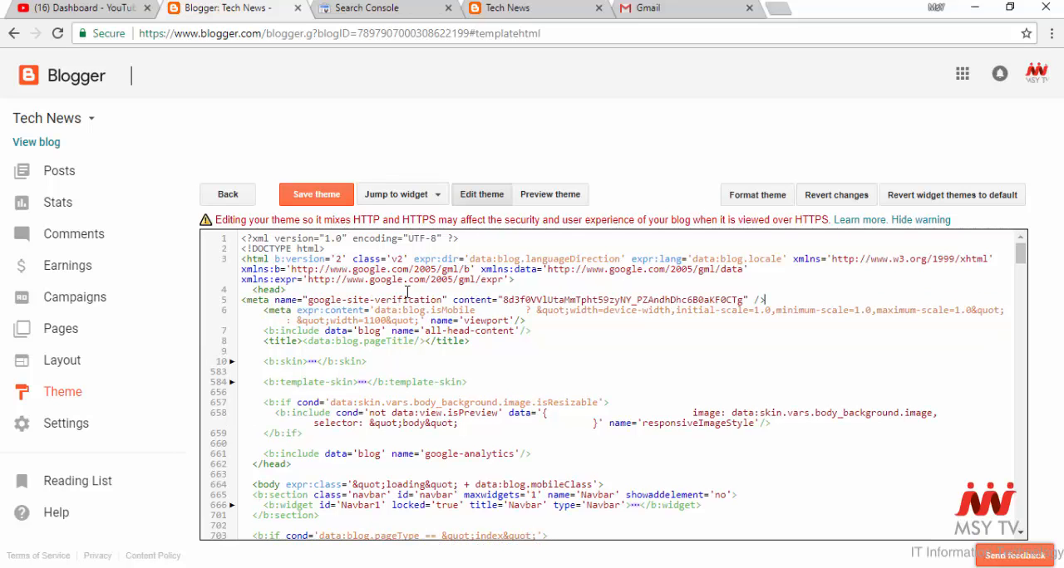
{"action": "left_click", "coordinate": [321, 197]}
{"action": "left_click", "coordinate": [320, 196]}
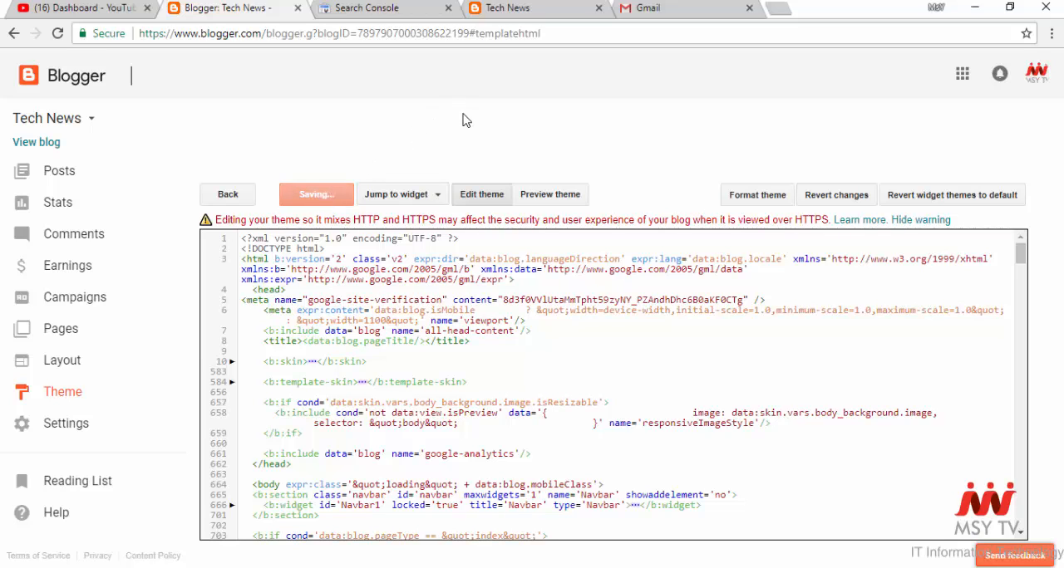
{"action": "left_click", "coordinate": [391, 9]}
{"action": "left_click", "coordinate": [507, 436]}
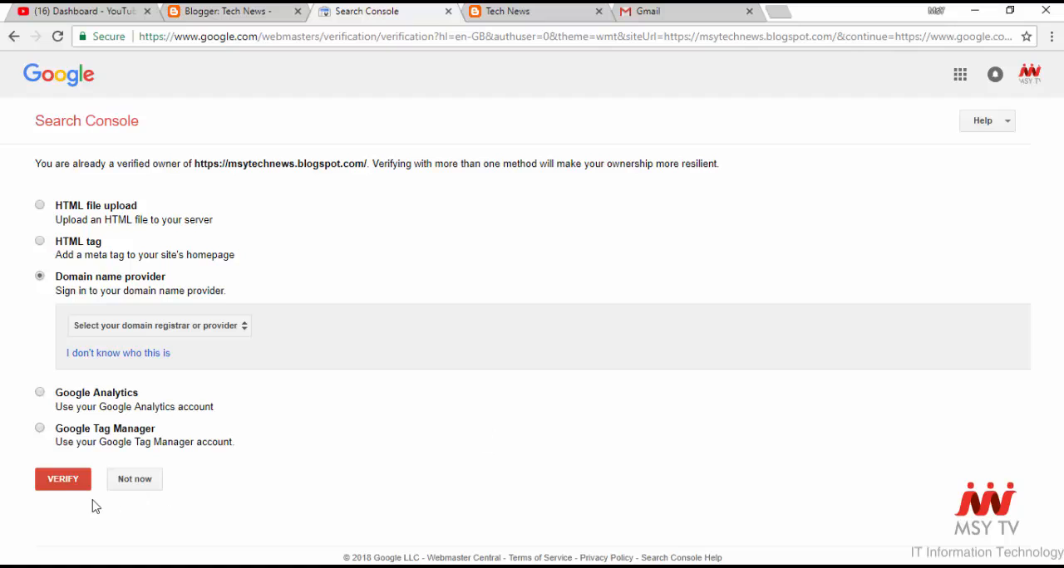
{"action": "left_click", "coordinate": [71, 486]}
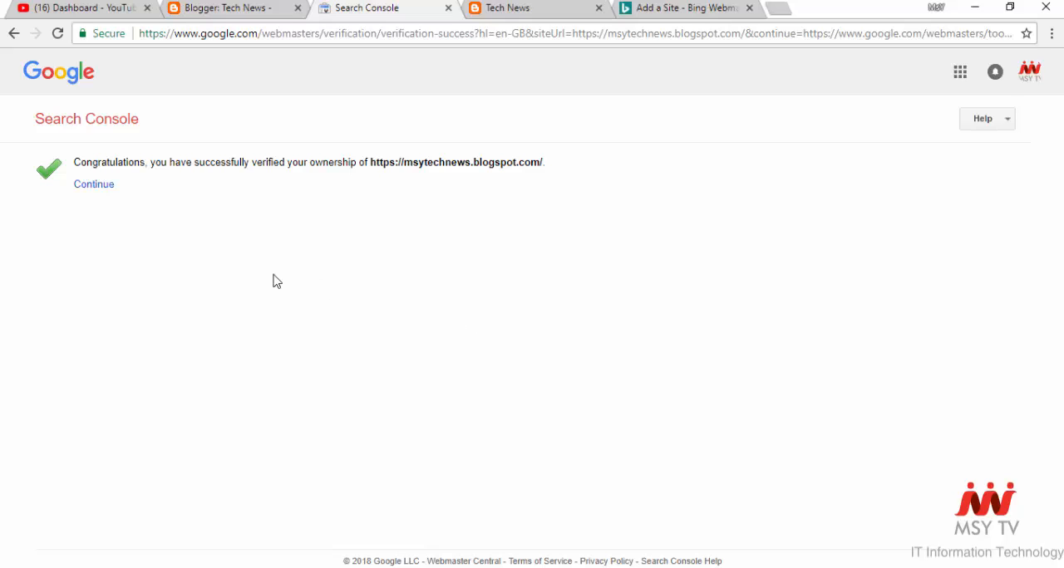
{"action": "left_click", "coordinate": [98, 186]}
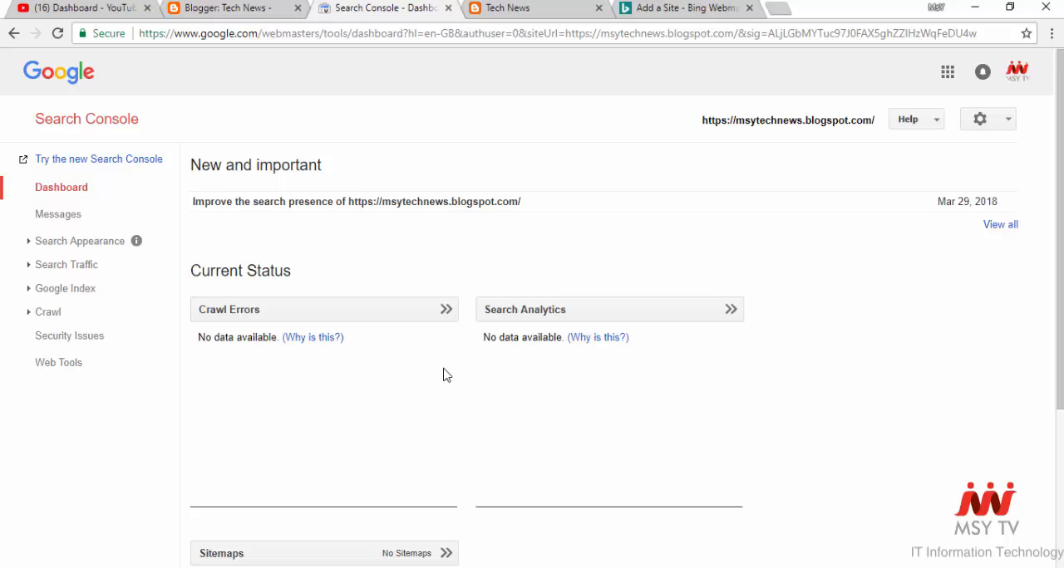
- Open the Sitemaps page among the property's Crawl tools and close the unneeded browser tabs
{"action": "left_click", "coordinate": [749, 8]}
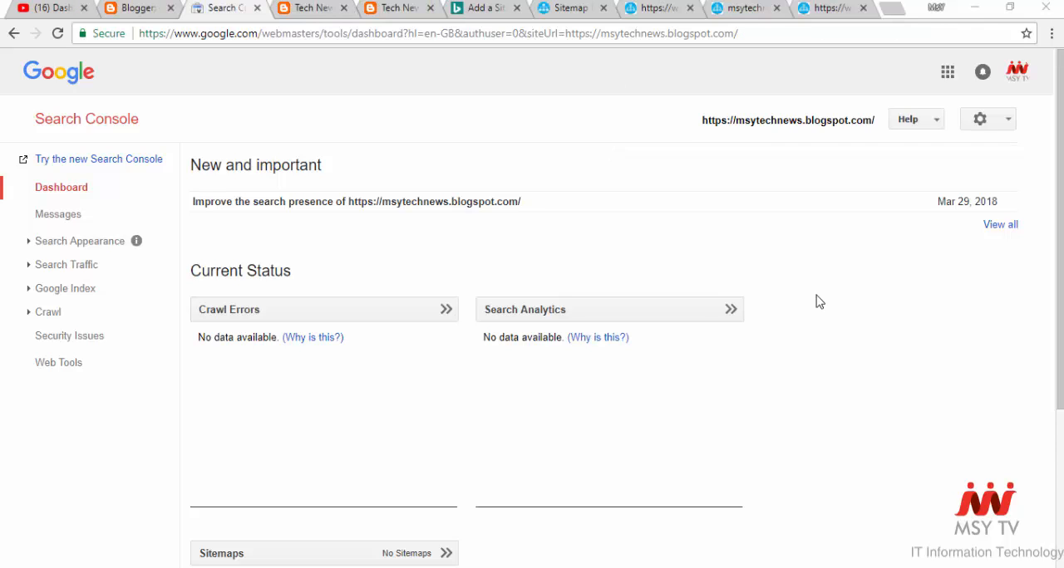
{"action": "left_click", "coordinate": [67, 313]}
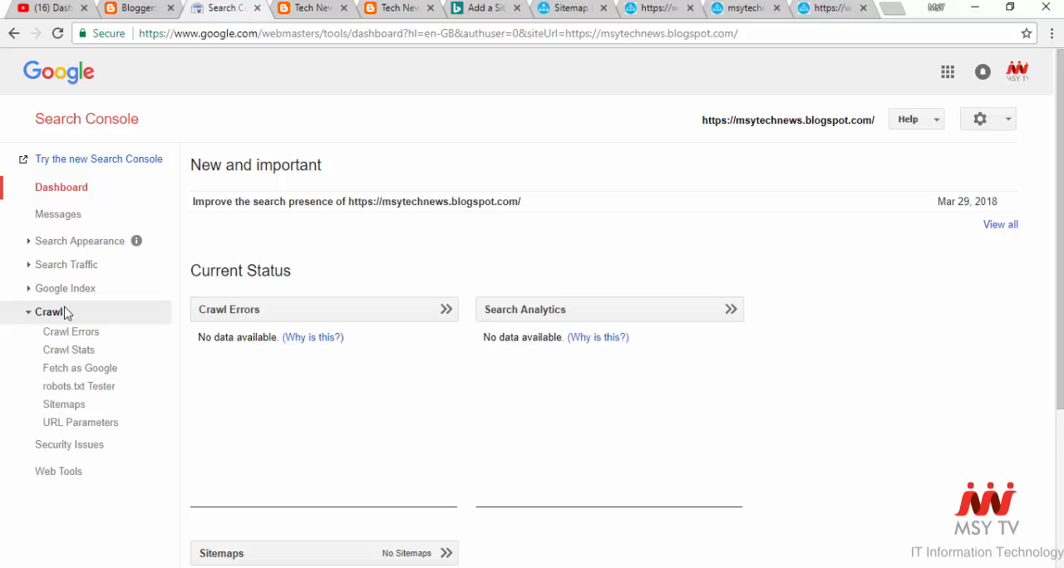
{"action": "left_click", "coordinate": [93, 412]}
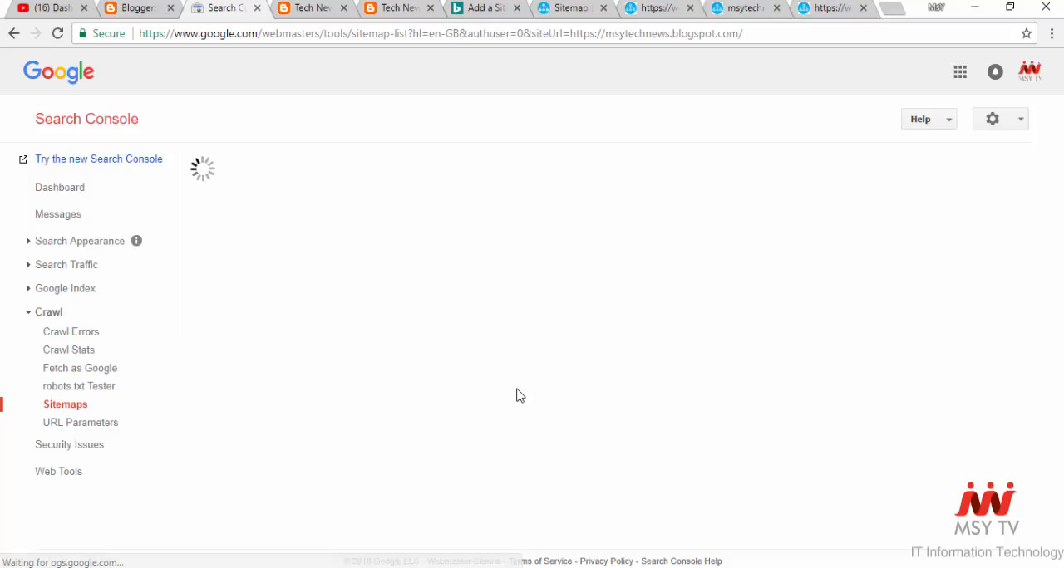
{"action": "left_click", "coordinate": [864, 7]}
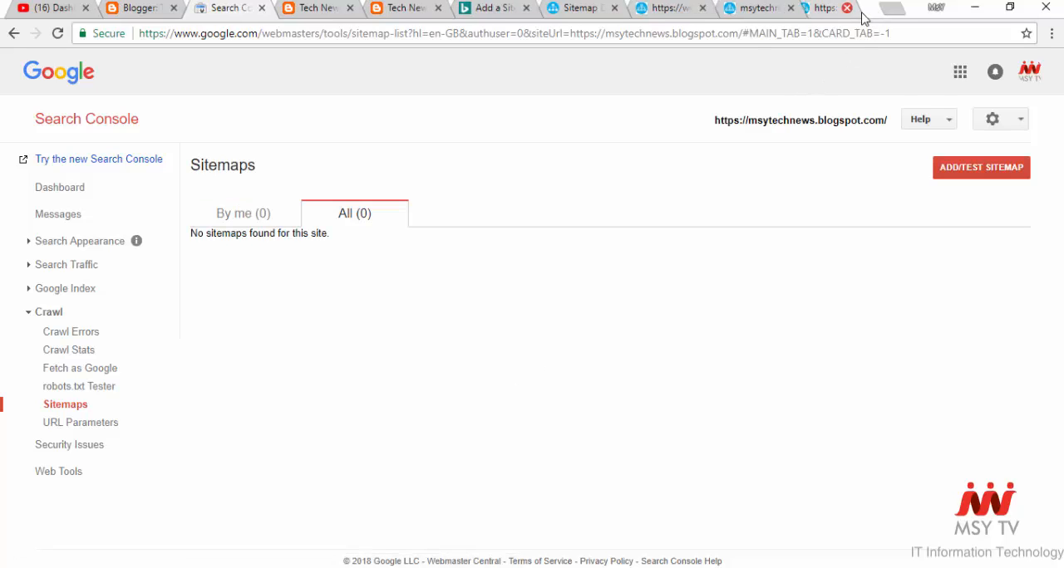
{"action": "left_click", "coordinate": [862, 8]}
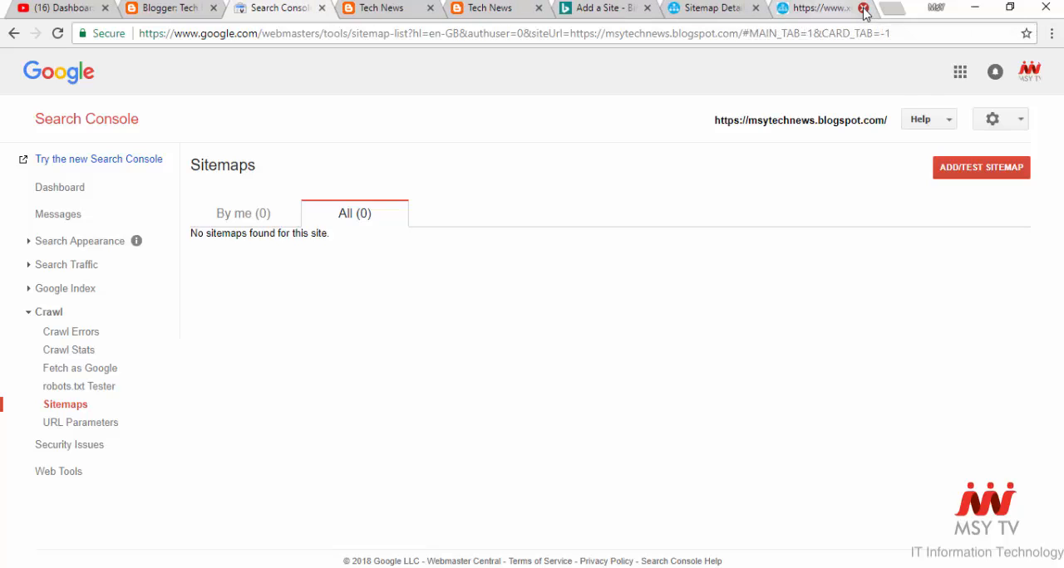
{"action": "left_click", "coordinate": [864, 8]}
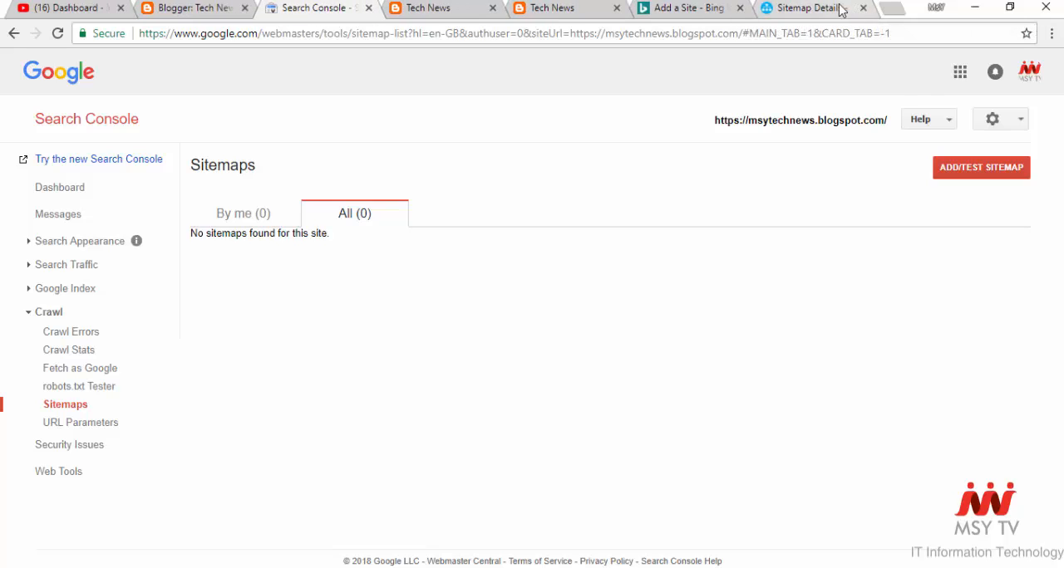
{"action": "left_click", "coordinate": [838, 9]}
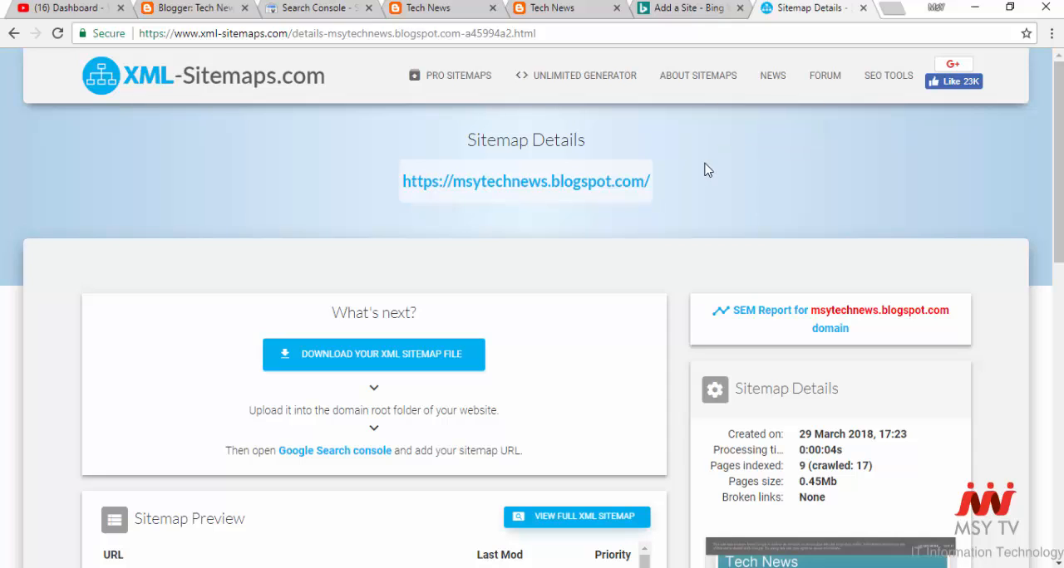
{"action": "left_click", "coordinate": [152, 82]}
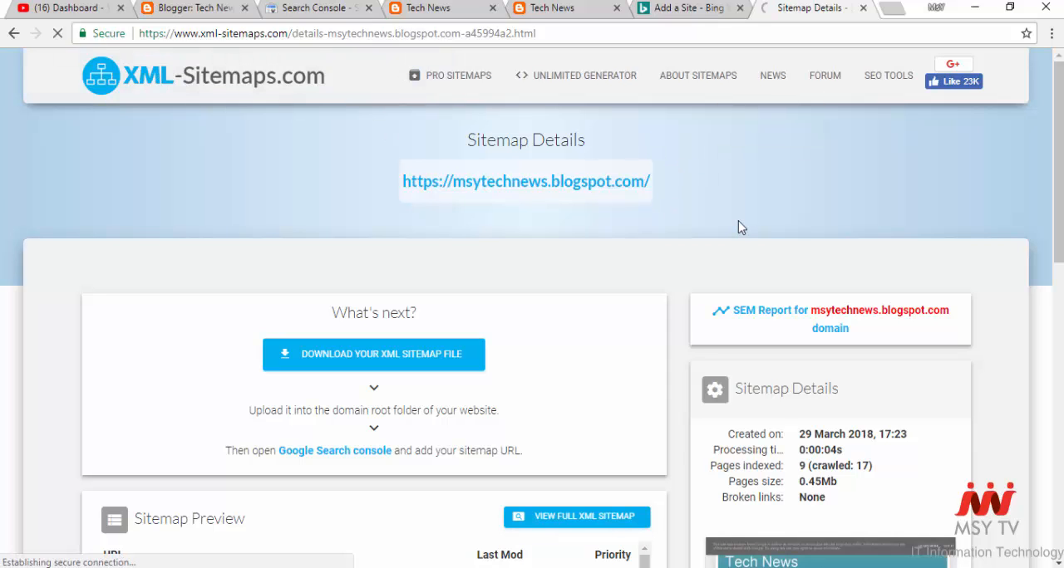
{"action": "type", "text": "https://msytechnews.blogspot.com/"}
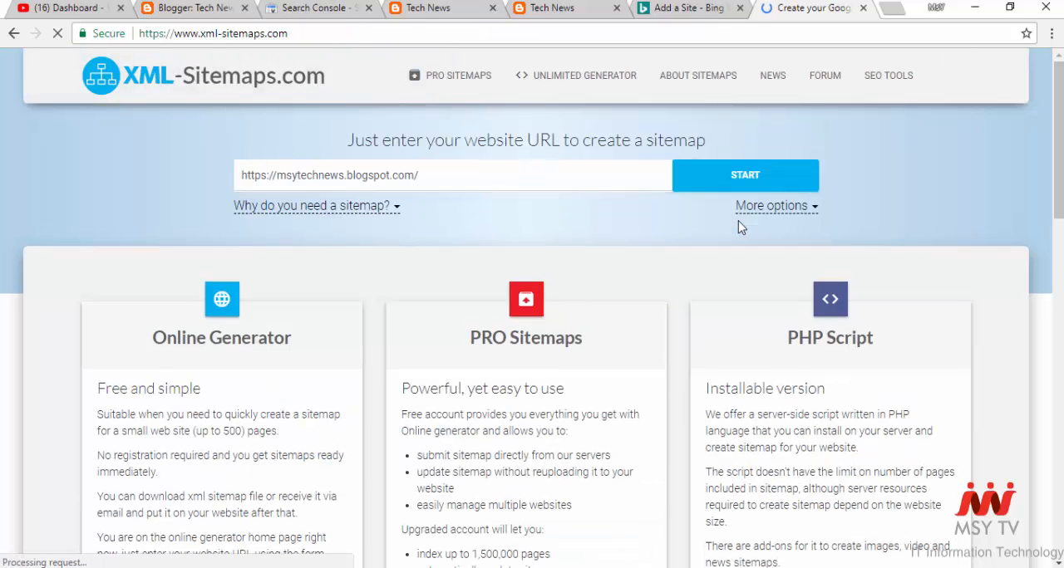
{"action": "left_click", "coordinate": [718, 180]}
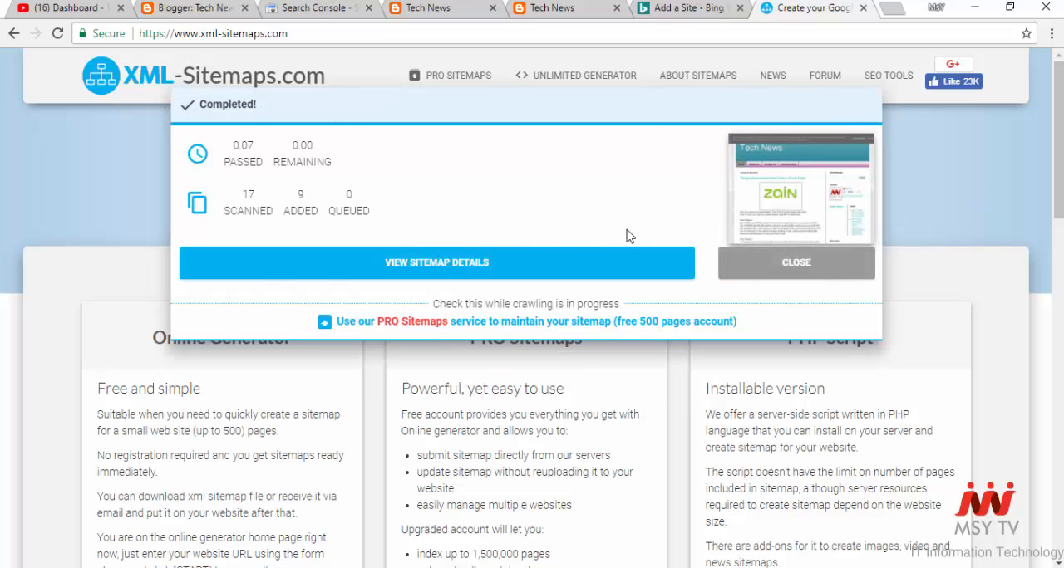
{"action": "left_click", "coordinate": [484, 264]}
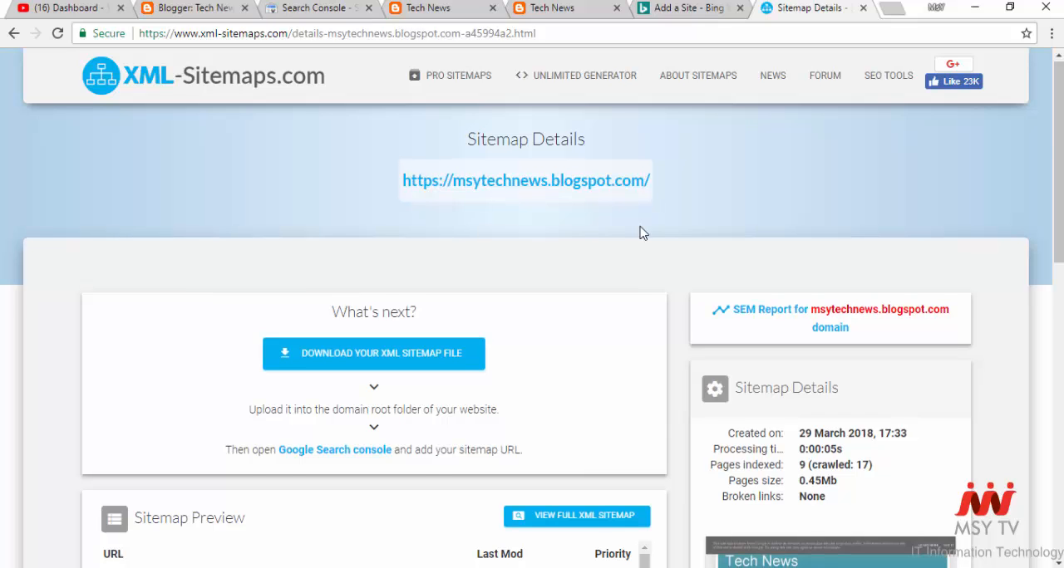
- Open the full XML sitemap and copy the file name sitemap.xml from its web address
{"action": "scroll", "coordinate": [638, 239], "scroll_direction": "down", "scroll_amount": 2}
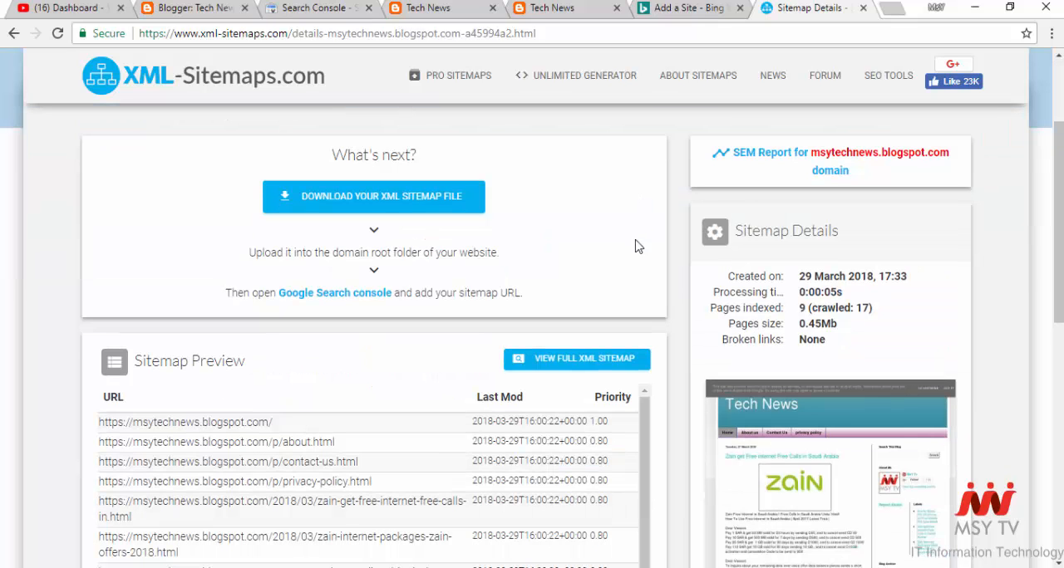
{"action": "left_click", "coordinate": [587, 365]}
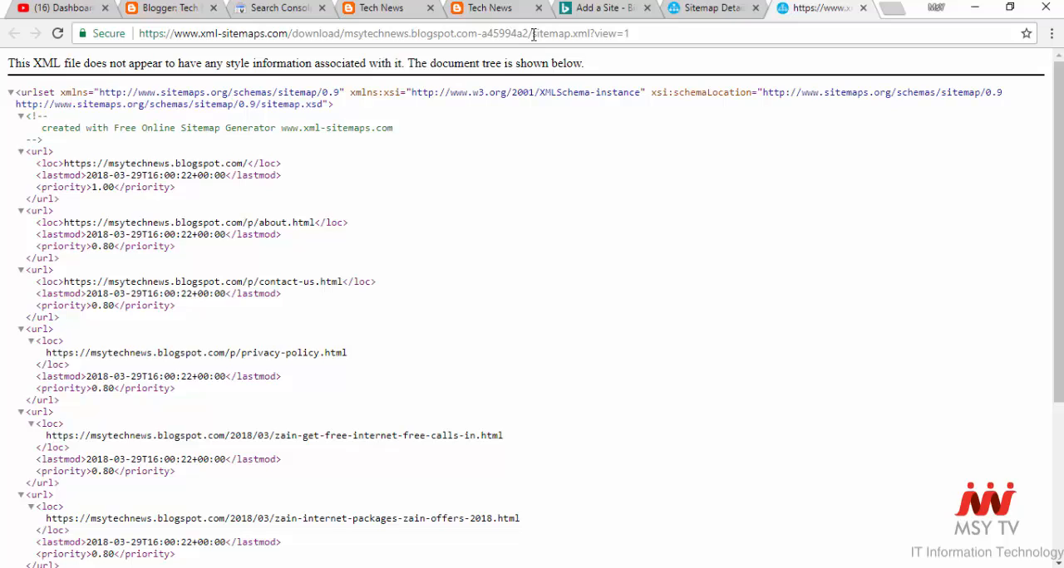
{"action": "left_click_drag", "start_coordinate": [533, 33], "coordinate": [589, 32]}
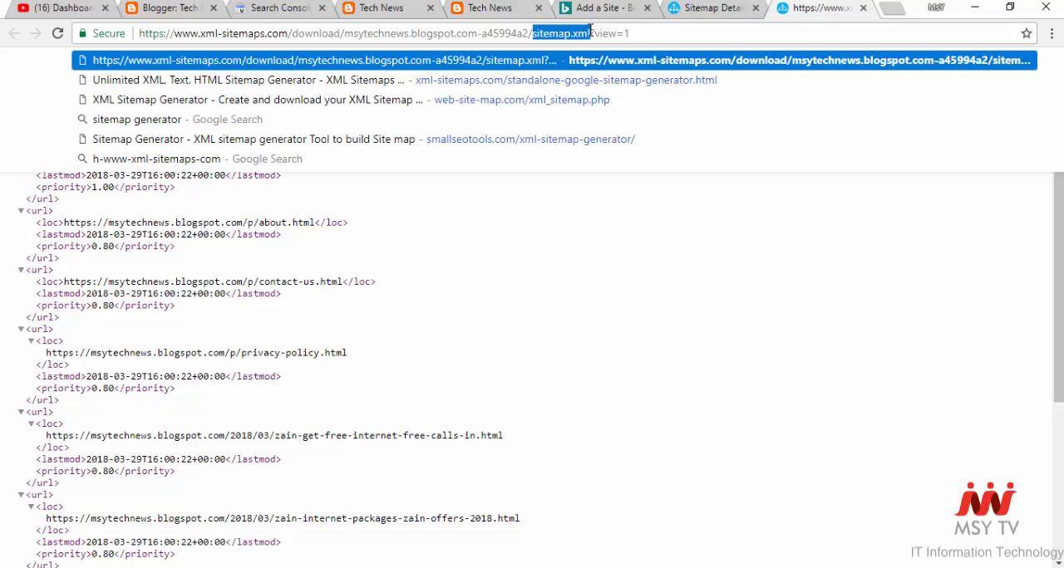
{"action": "right_click", "coordinate": [582, 33]}
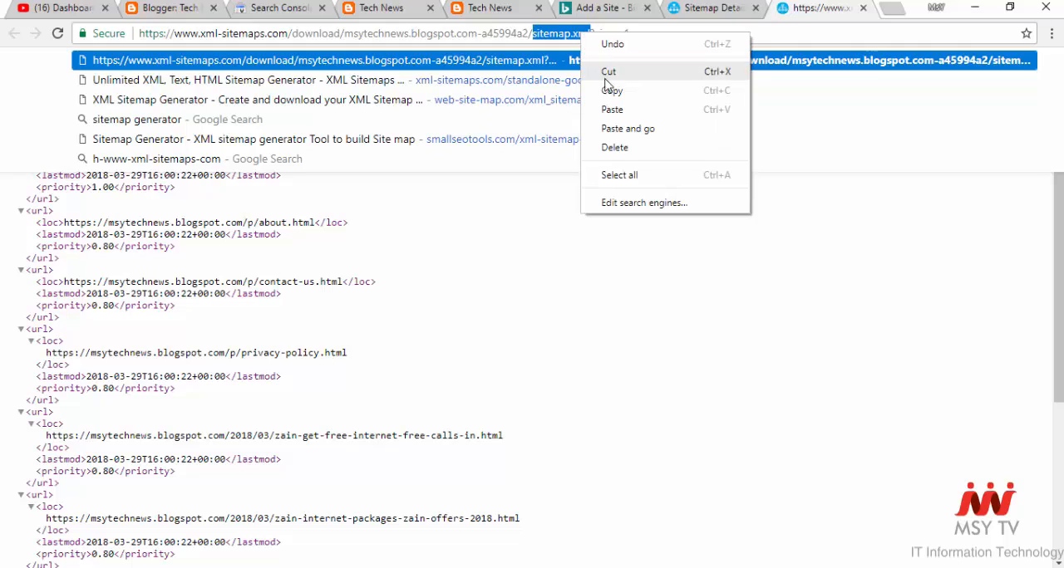
{"action": "left_click", "coordinate": [616, 95]}
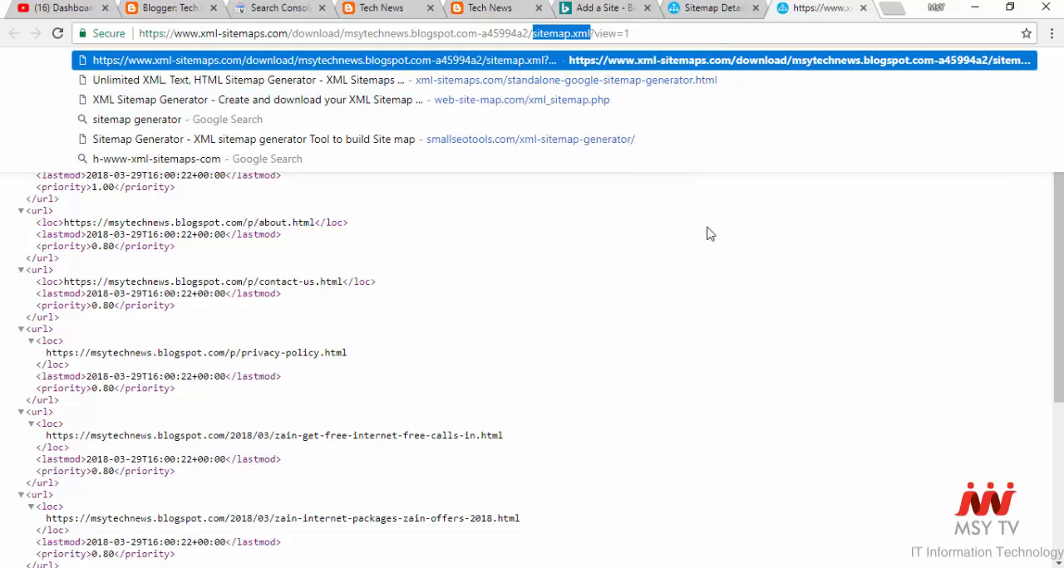
{"action": "left_click", "coordinate": [721, 278]}
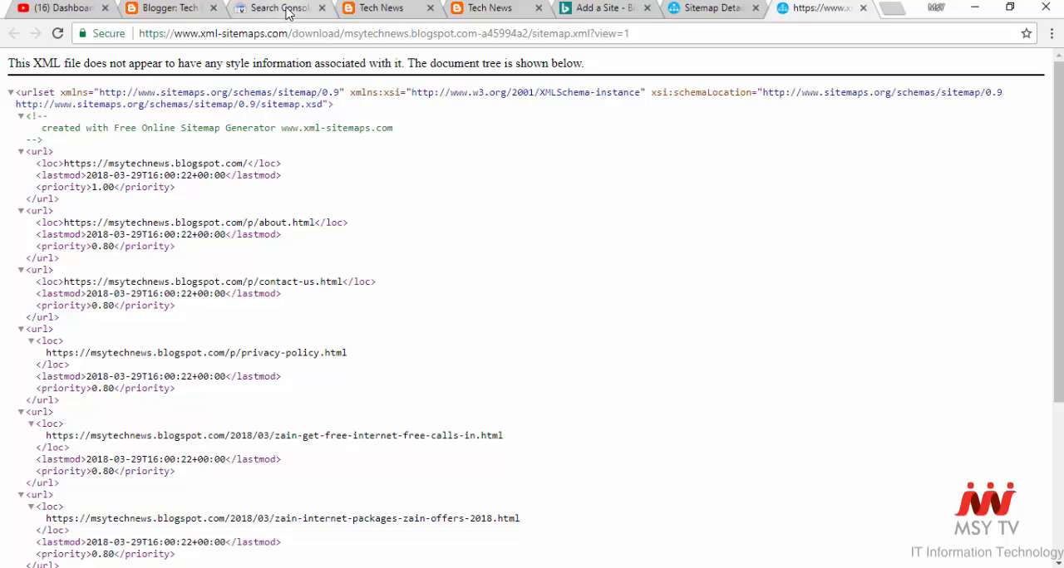
- Submit sitemap.xml as the blog's sitemap in Search Console and refresh the Sitemaps page
{"action": "left_click", "coordinate": [284, 10]}
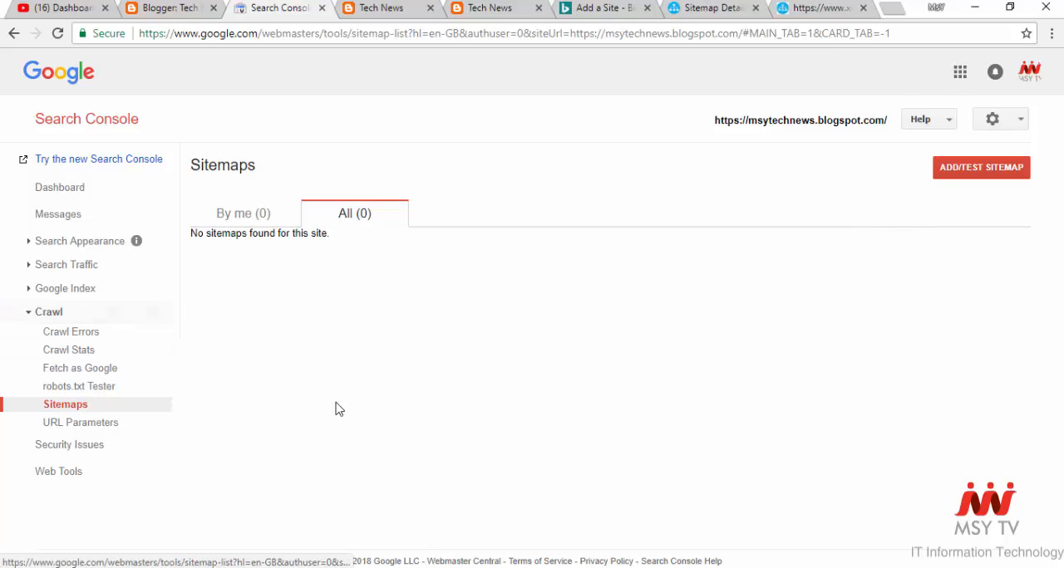
{"action": "left_click", "coordinate": [964, 176]}
{"action": "left_click", "coordinate": [933, 220]}
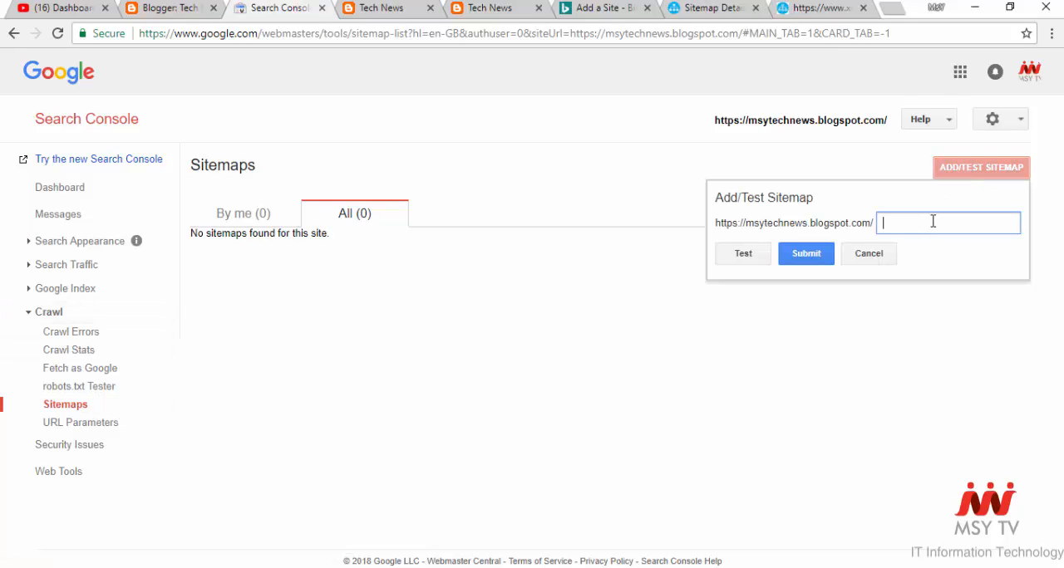
{"action": "right_click", "coordinate": [932, 220]}
{"action": "left_click", "coordinate": [931, 321]}
{"action": "left_click", "coordinate": [813, 258]}
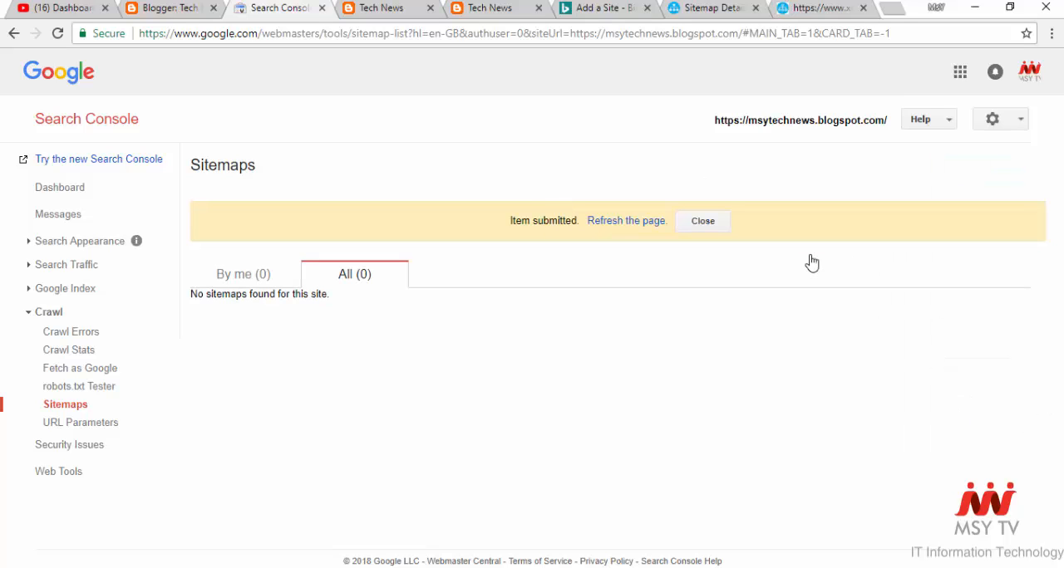
{"action": "left_click", "coordinate": [647, 222]}
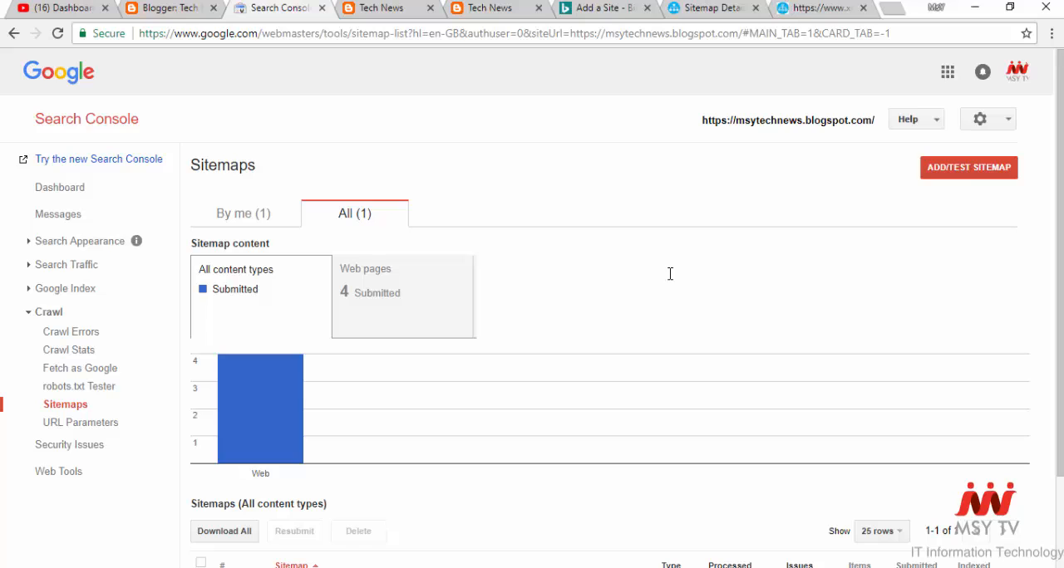
- Review the submitted sitemap's chart and list entry, comparing the By me and All views
{"action": "scroll", "coordinate": [671, 276], "scroll_direction": "down", "scroll_amount": 3}
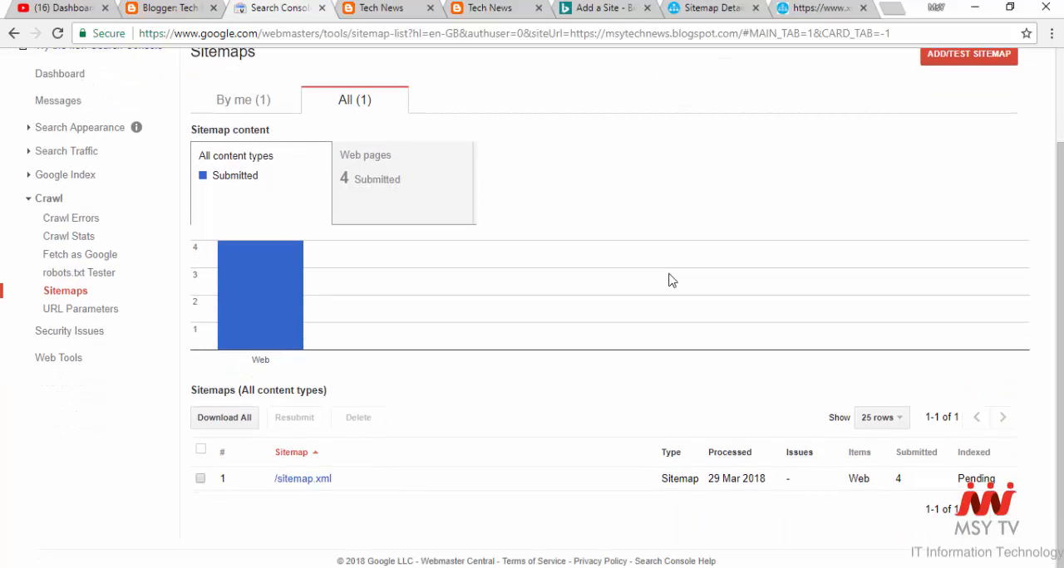
{"action": "scroll", "coordinate": [671, 280], "scroll_direction": "up", "scroll_amount": 3}
{"action": "left_click", "coordinate": [279, 219]}
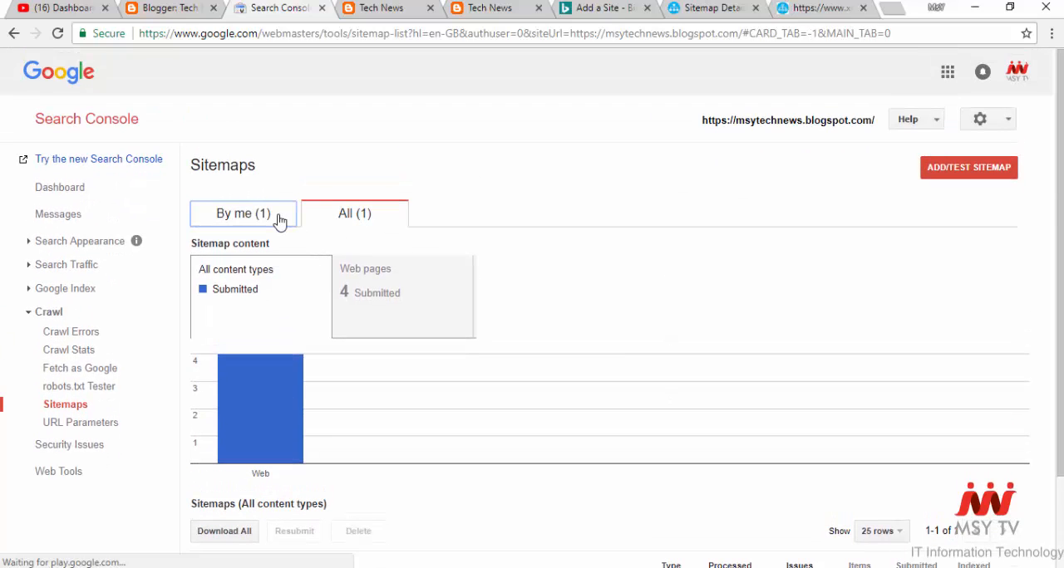
{"action": "left_click", "coordinate": [352, 214]}
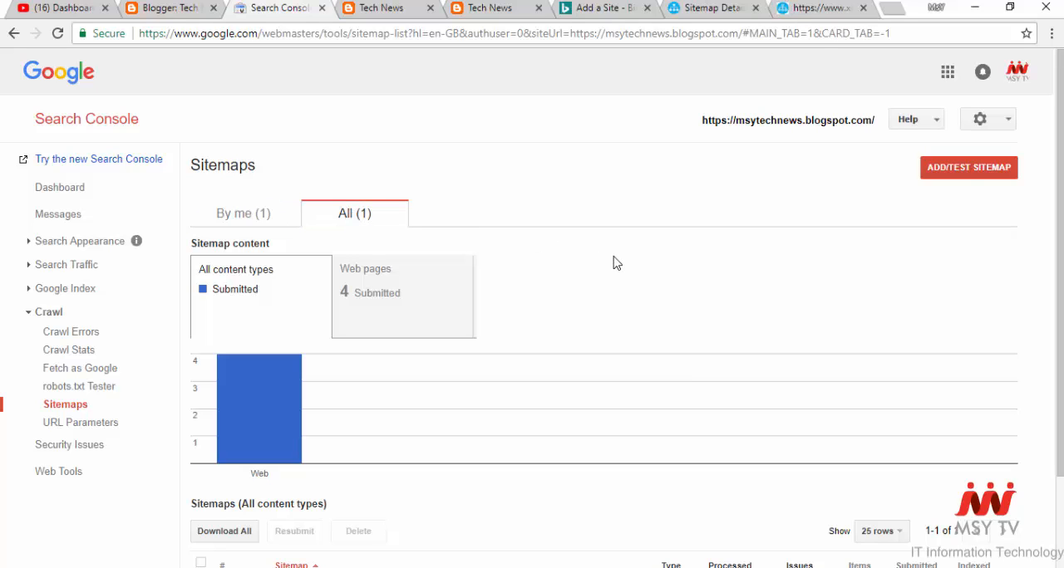
{"action": "scroll", "coordinate": [652, 305], "scroll_direction": "down", "scroll_amount": 2}
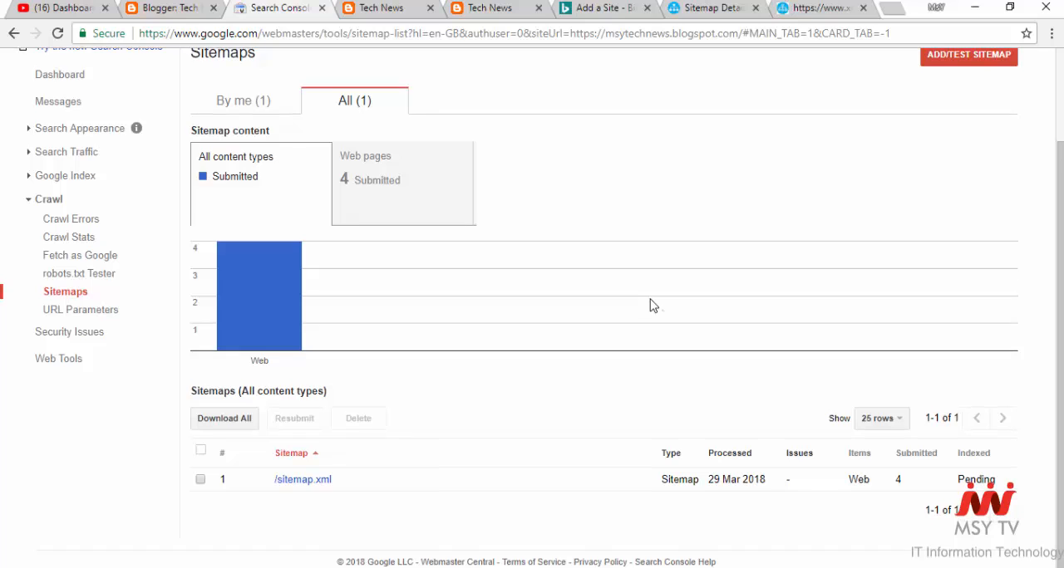
{"action": "scroll", "coordinate": [653, 306], "scroll_direction": "up", "scroll_amount": 2}
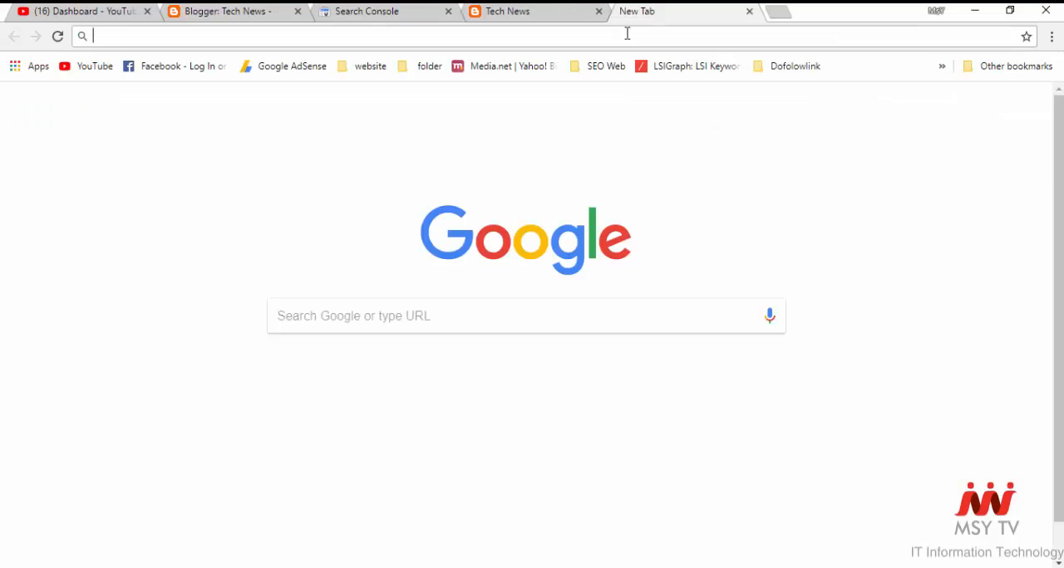
- Search Google for "bing webmaster" and open the Bing Webmaster Tools result
{"action": "type", "text": "bing.com/translator"}
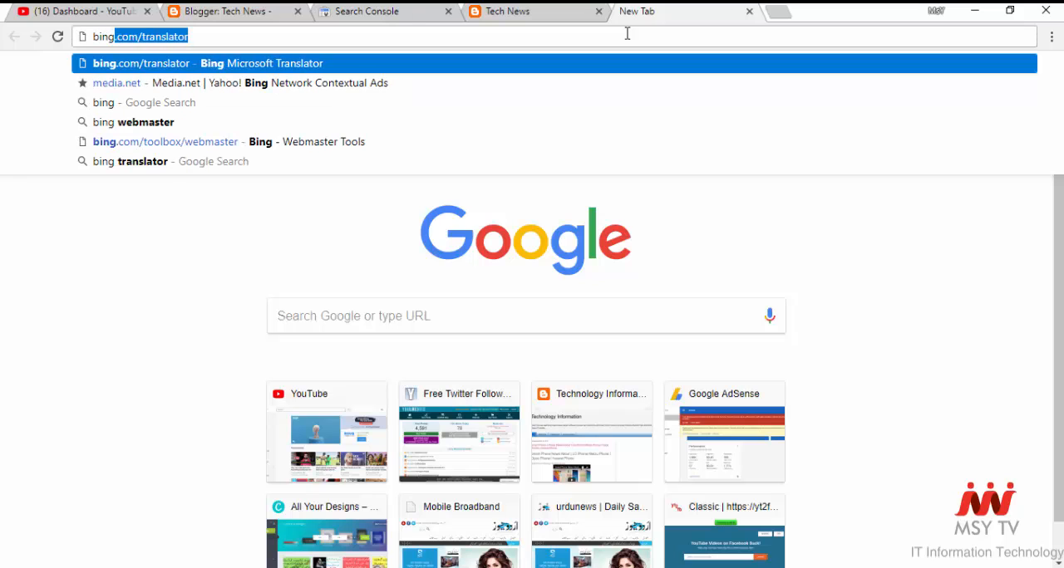
{"action": "key", "text": "Down"}
{"action": "key", "text": "Down"}
{"action": "key", "text": "Down"}
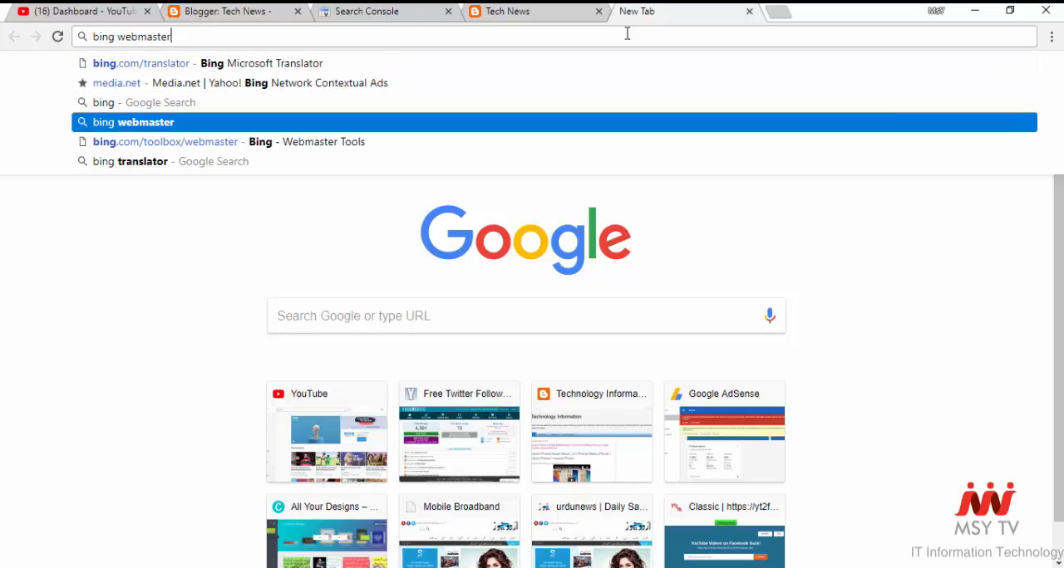
{"action": "key", "text": "Return"}
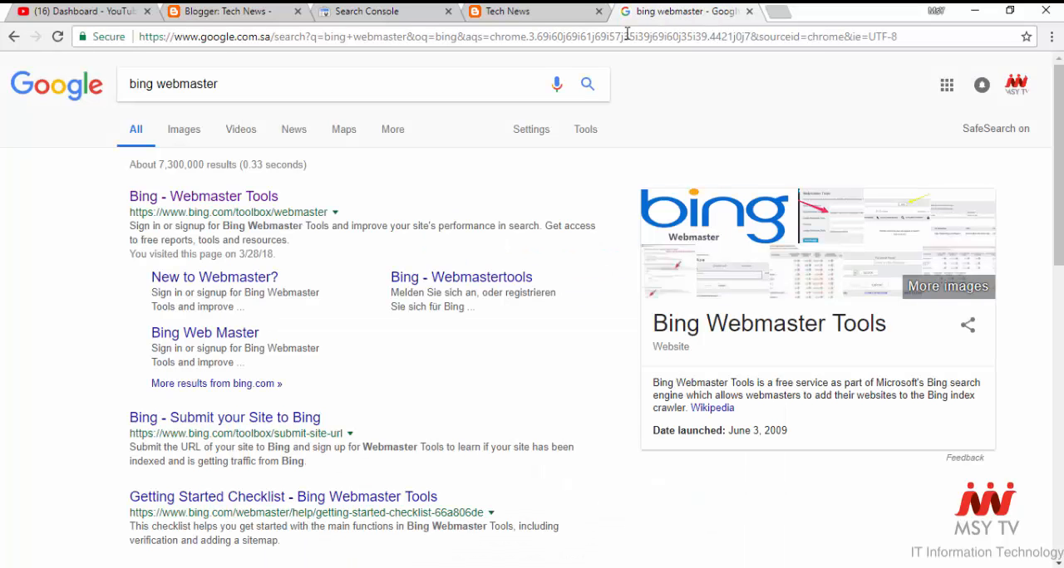
{"action": "left_click", "coordinate": [253, 199]}
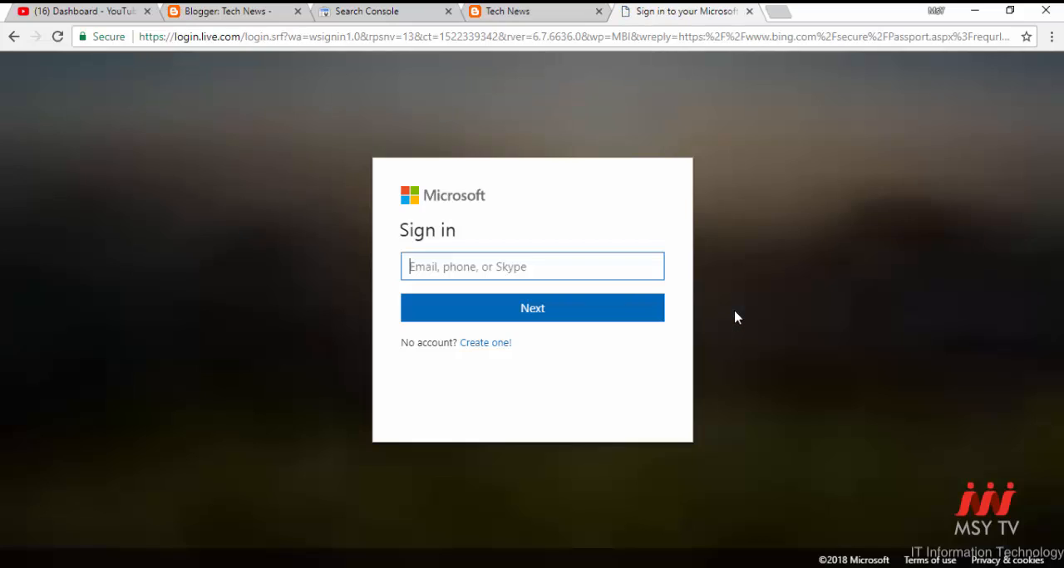
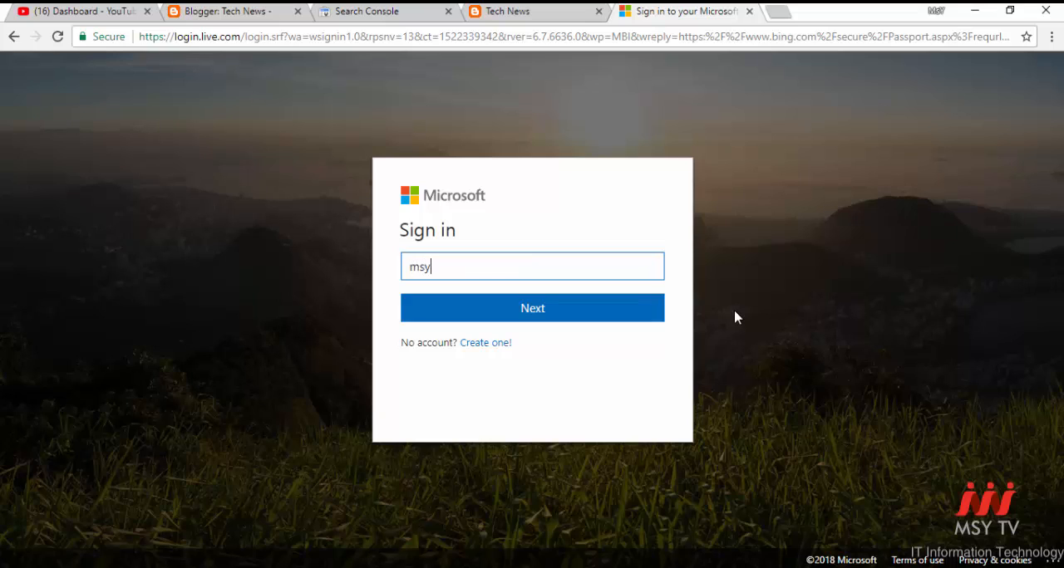
- Enter the account's e-mail address on the Microsoft sign-in page and continue to the password prompt
{"action": "right_click", "coordinate": [735, 317]}
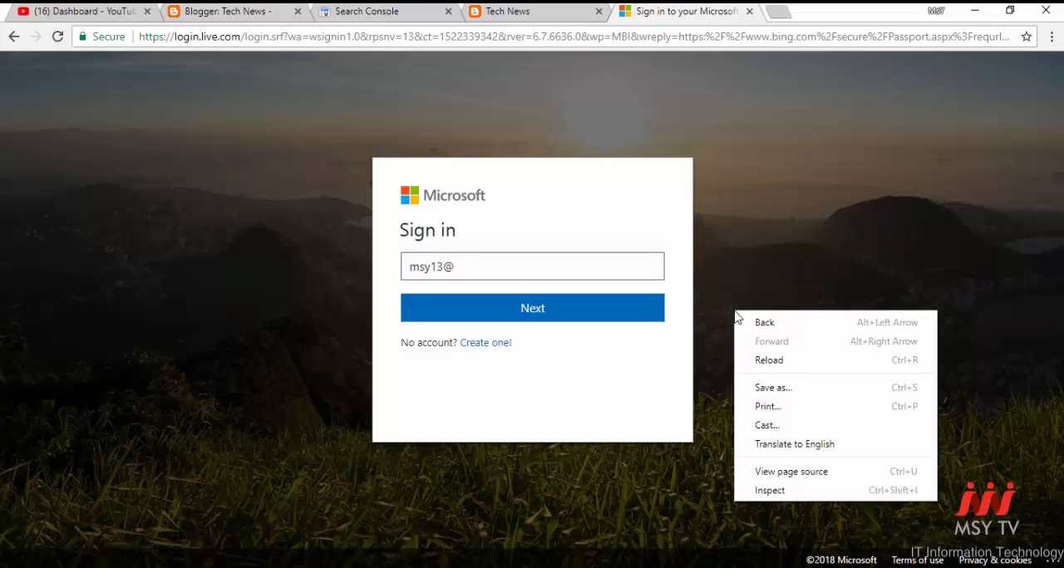
{"action": "key", "text": "t"}
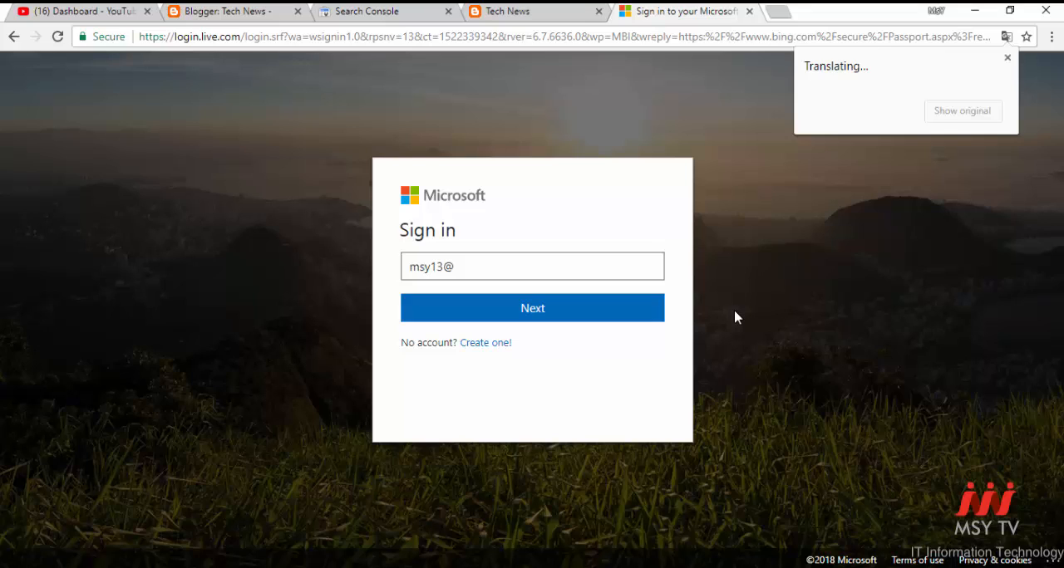
{"action": "left_click", "coordinate": [574, 268]}
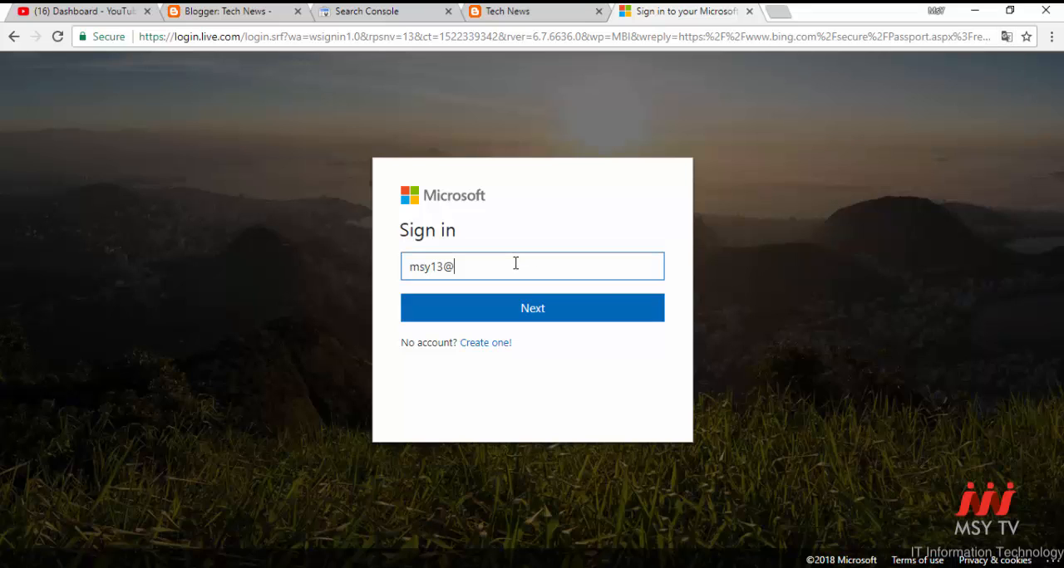
{"action": "type", "text": "hotmail.com"}
{"action": "left_click", "coordinate": [528, 310]}
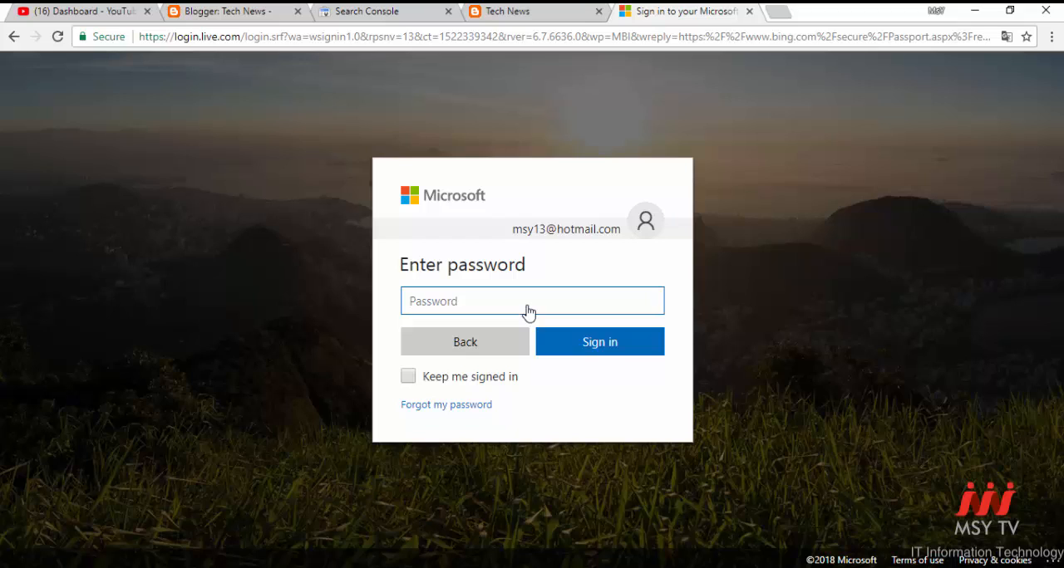
- Enter the Microsoft account password and sign in to Bing Webmaster Tools, retrying the password as needed
{"action": "type", "text": "•••••••••"}
{"action": "left_click", "coordinate": [601, 354]}
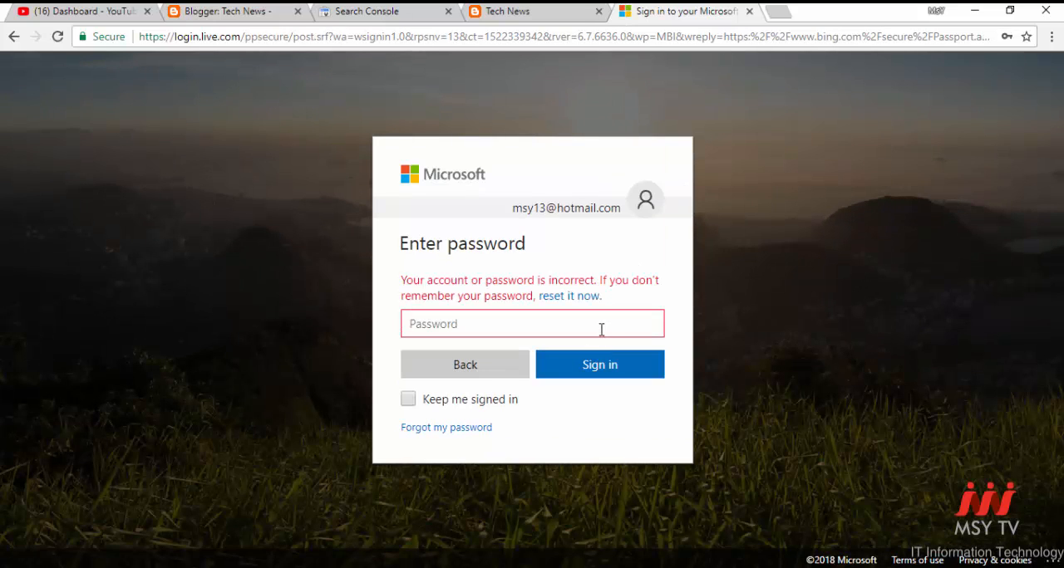
{"action": "type", "text": "•••••••"}
{"action": "left_click", "coordinate": [597, 375]}
{"action": "type", "text": "•••••••"}
{"action": "left_click", "coordinate": [596, 372]}
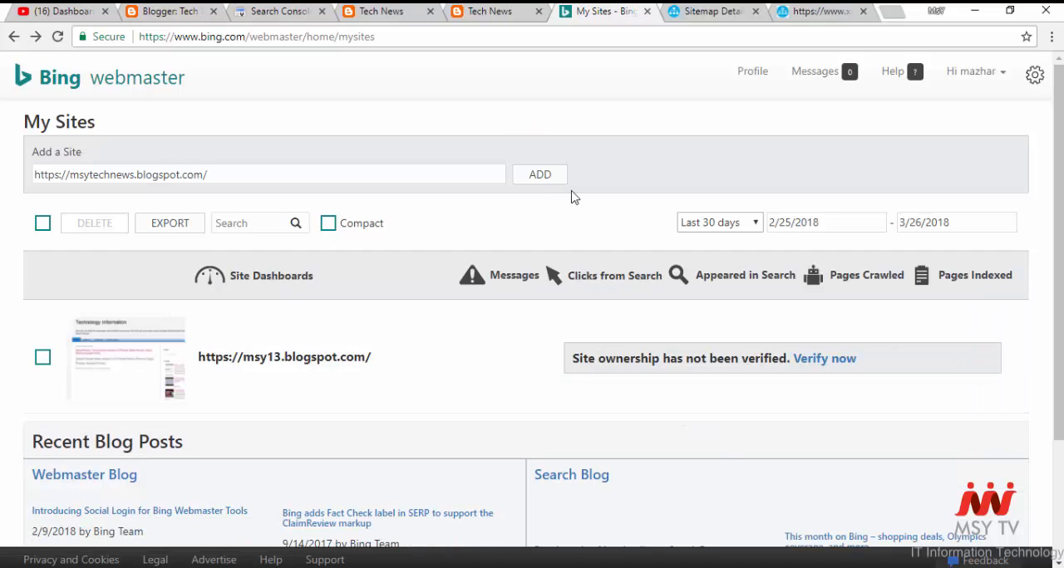
{"action": "left_click", "coordinate": [235, 171]}
{"action": "key", "text": "ctrl+a"}
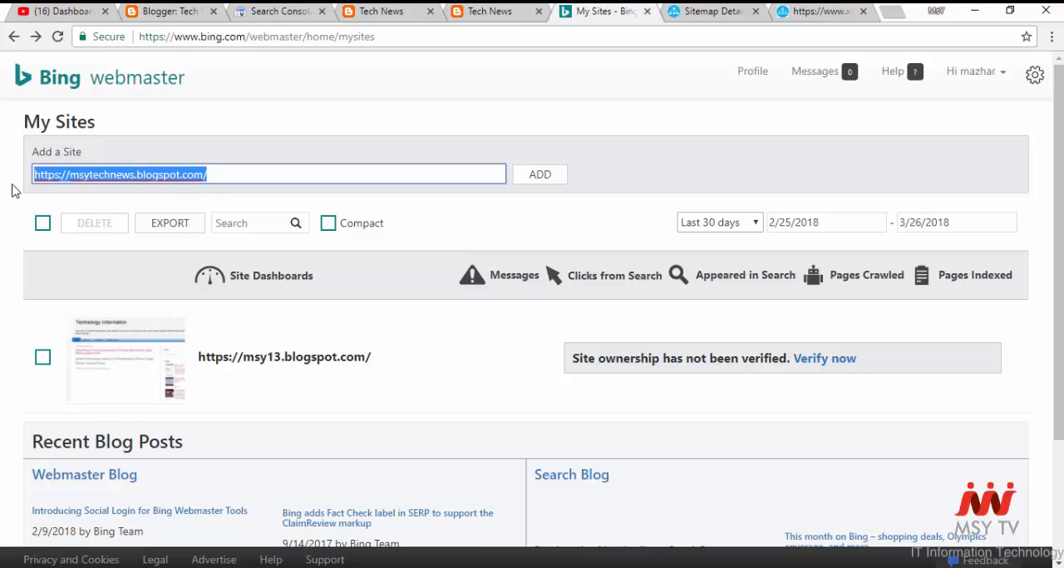
{"action": "left_click", "coordinate": [325, 125]}
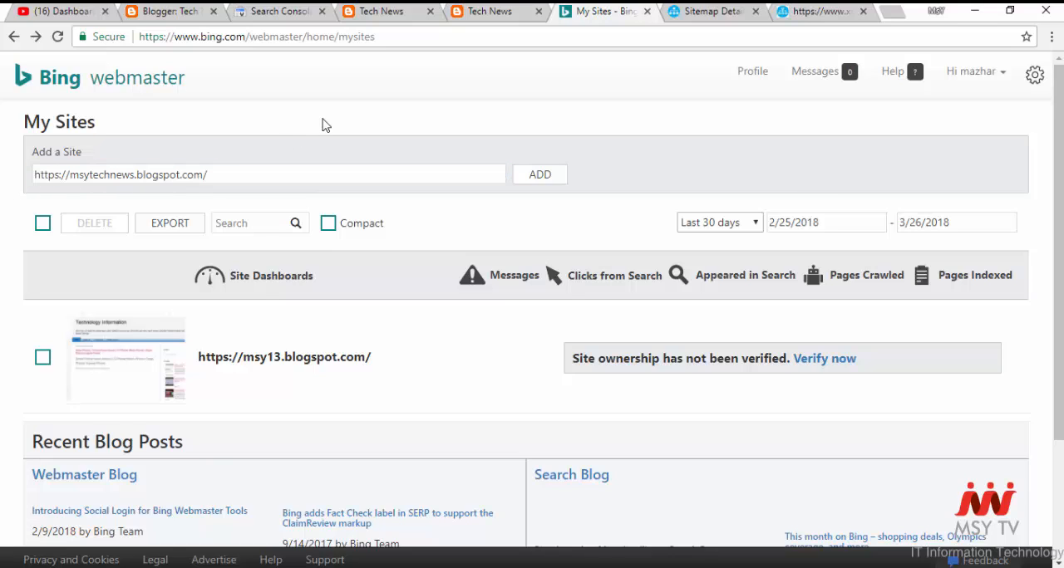
{"action": "left_click", "coordinate": [546, 180]}
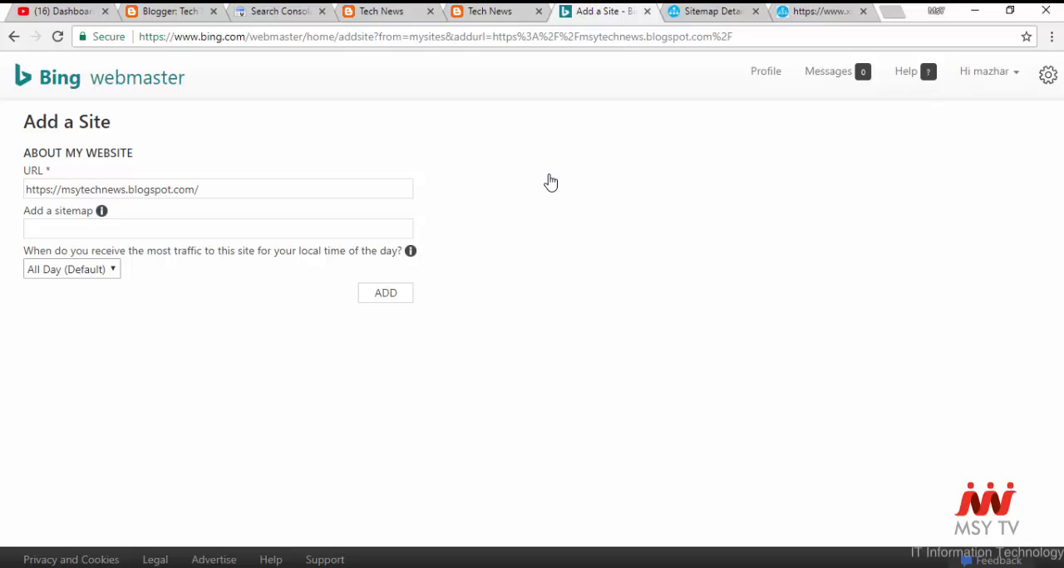
{"action": "left_click", "coordinate": [341, 212]}
{"action": "left_click_drag", "start_coordinate": [255, 190], "coordinate": [28, 197]}
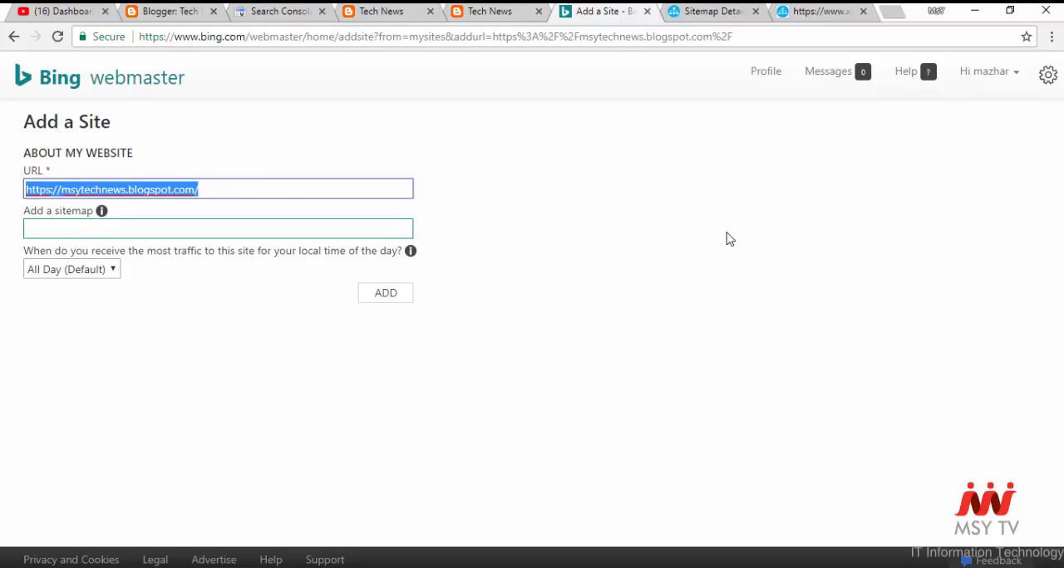
{"action": "left_click", "coordinate": [315, 230]}
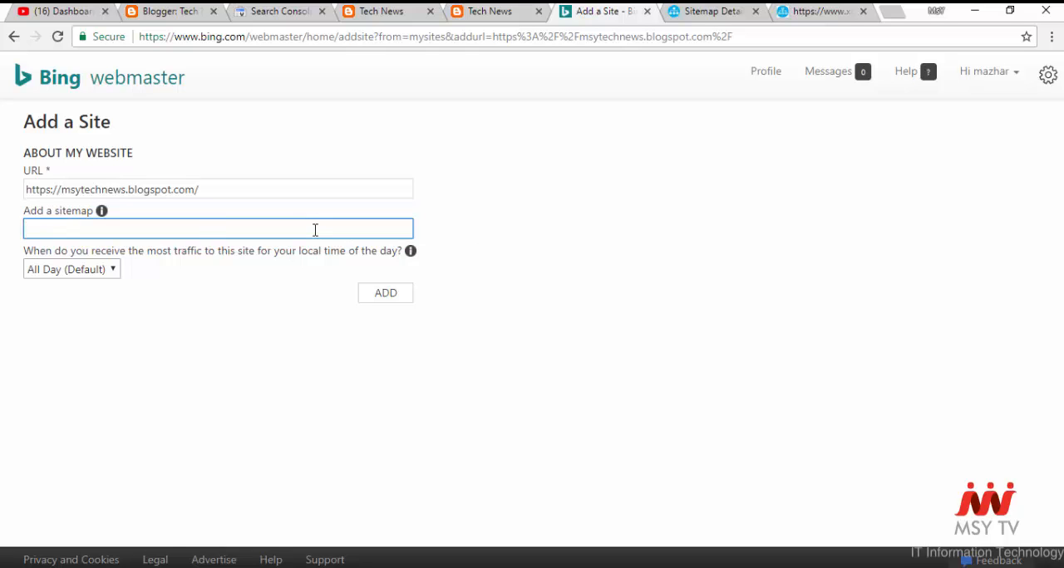
{"action": "key", "text": "ctrl+v"}
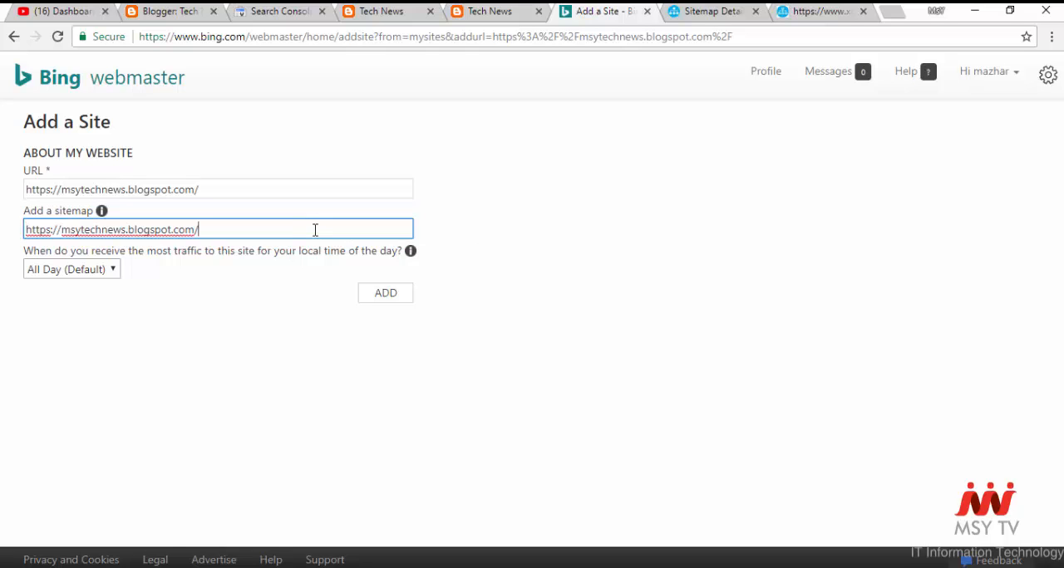
- Append sitemap.xml, copied from the address of the generated XML sitemap page, to the sitemap address and add the site
{"action": "left_click", "coordinate": [850, 17]}
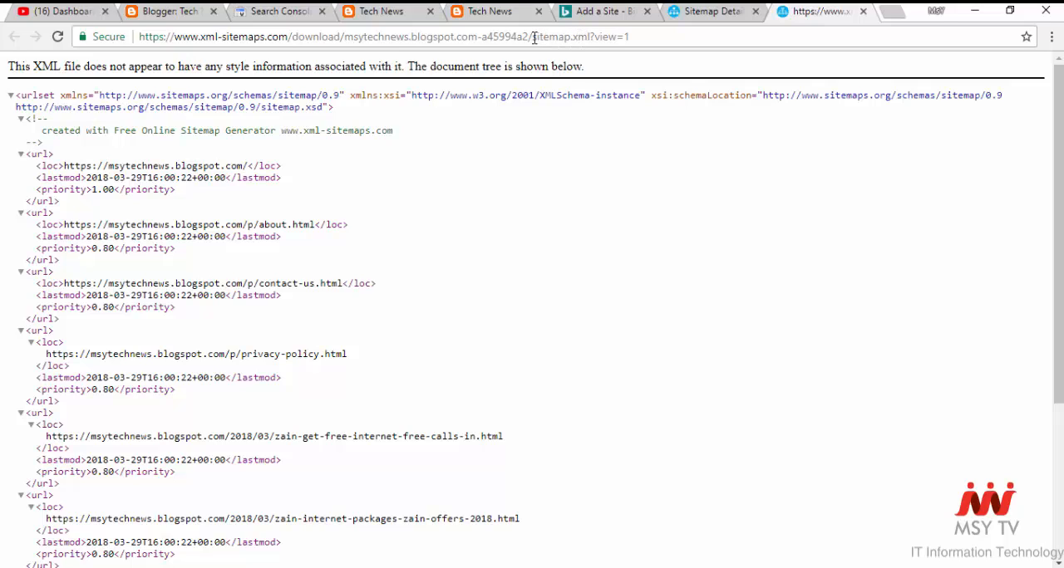
{"action": "left_click_drag", "start_coordinate": [533, 37], "coordinate": [592, 39]}
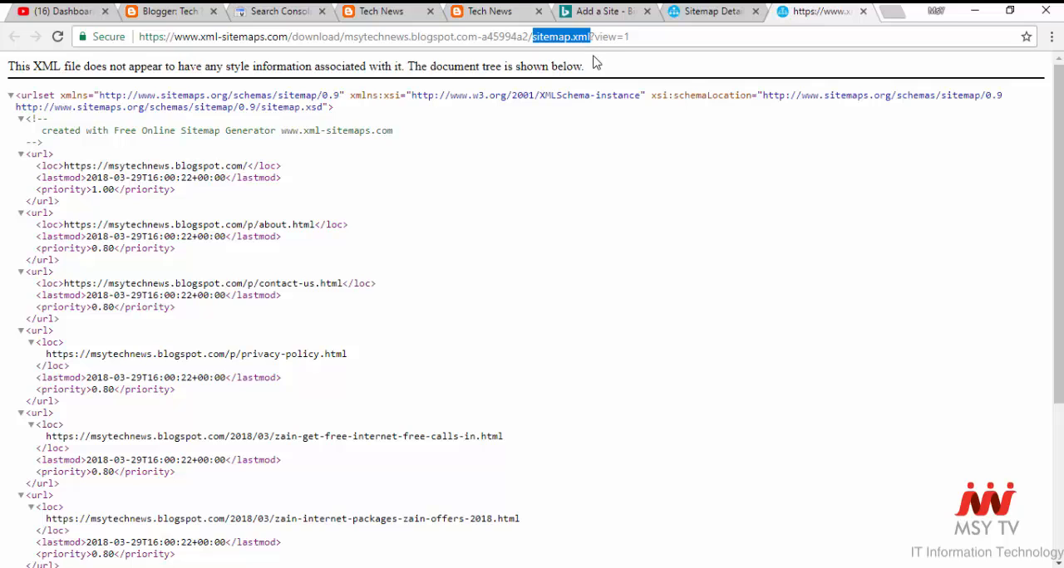
{"action": "right_click", "coordinate": [579, 39]}
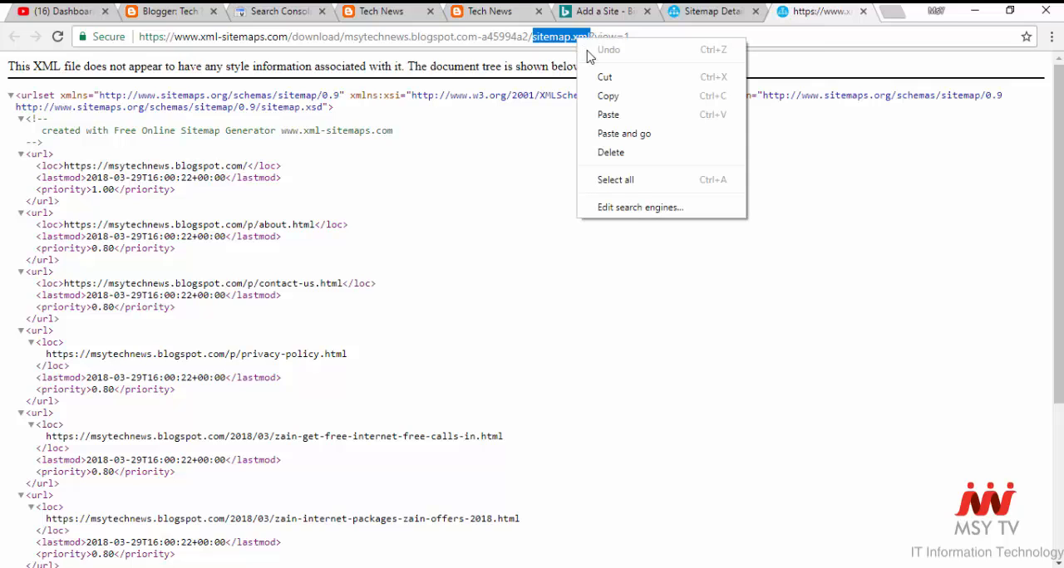
{"action": "left_click", "coordinate": [607, 95]}
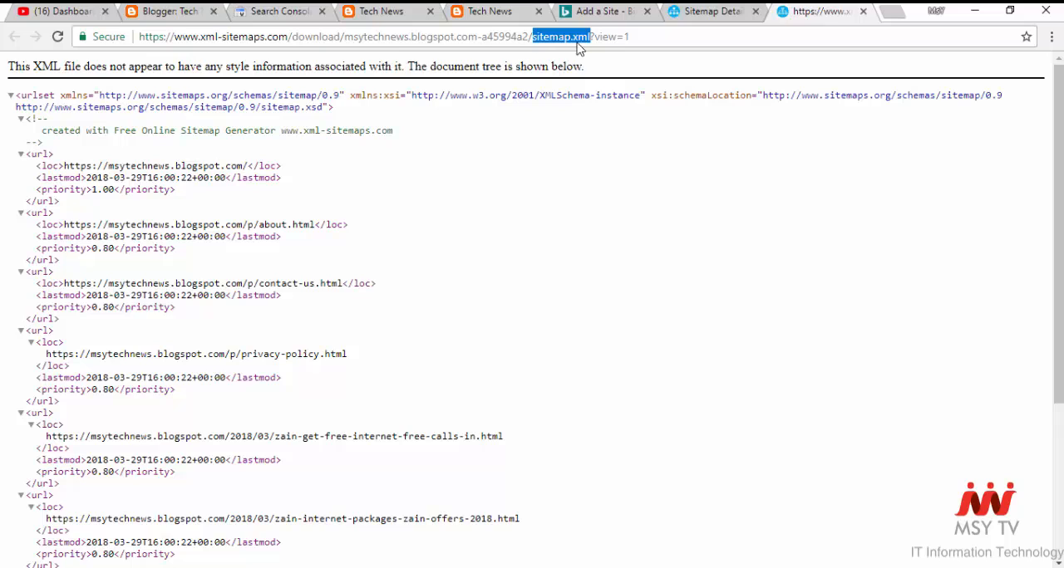
{"action": "left_click", "coordinate": [595, 14]}
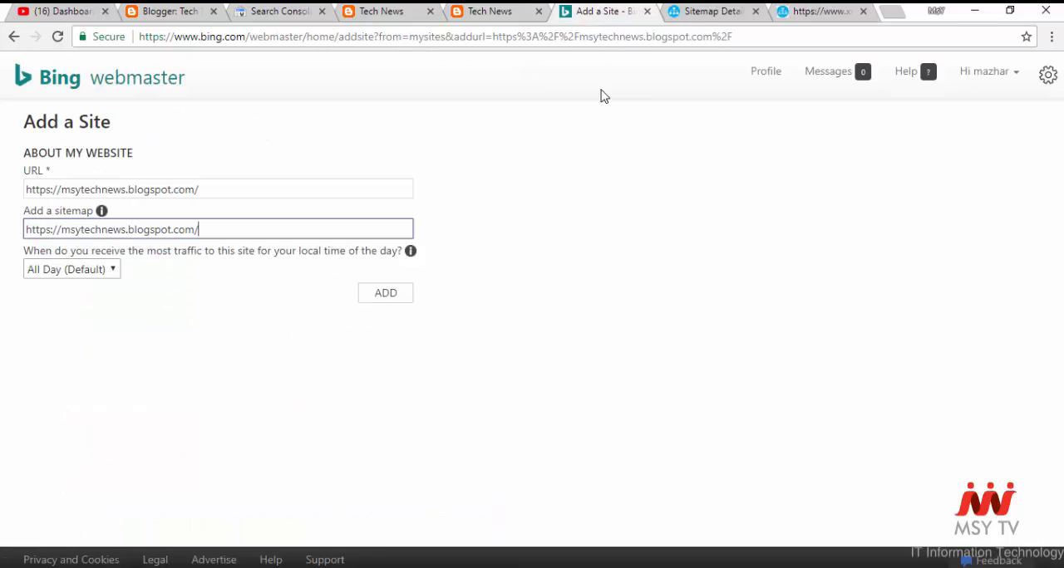
{"action": "right_click", "coordinate": [349, 230]}
{"action": "left_click", "coordinate": [390, 324]}
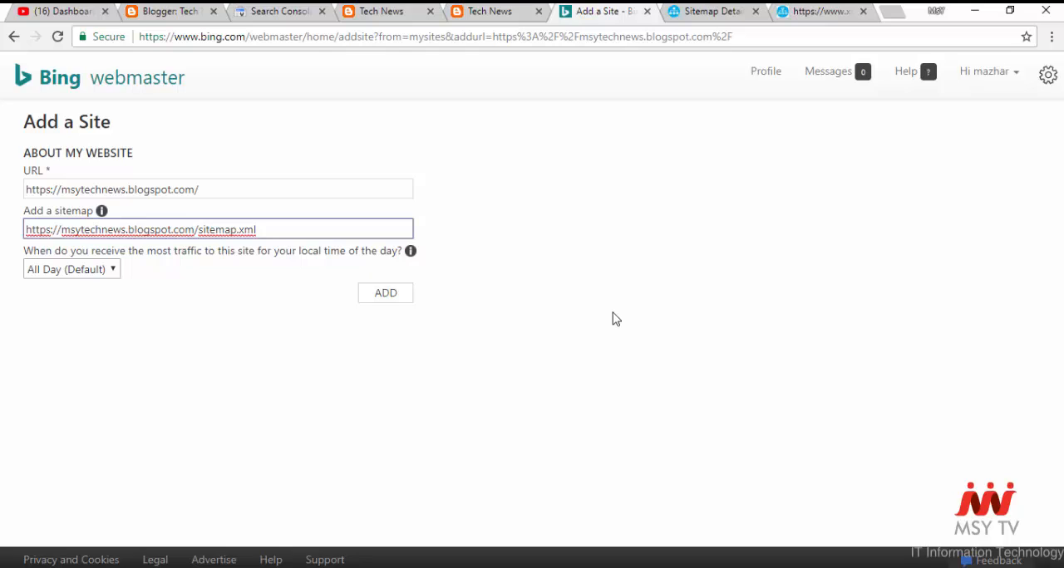
{"action": "left_click", "coordinate": [390, 296]}
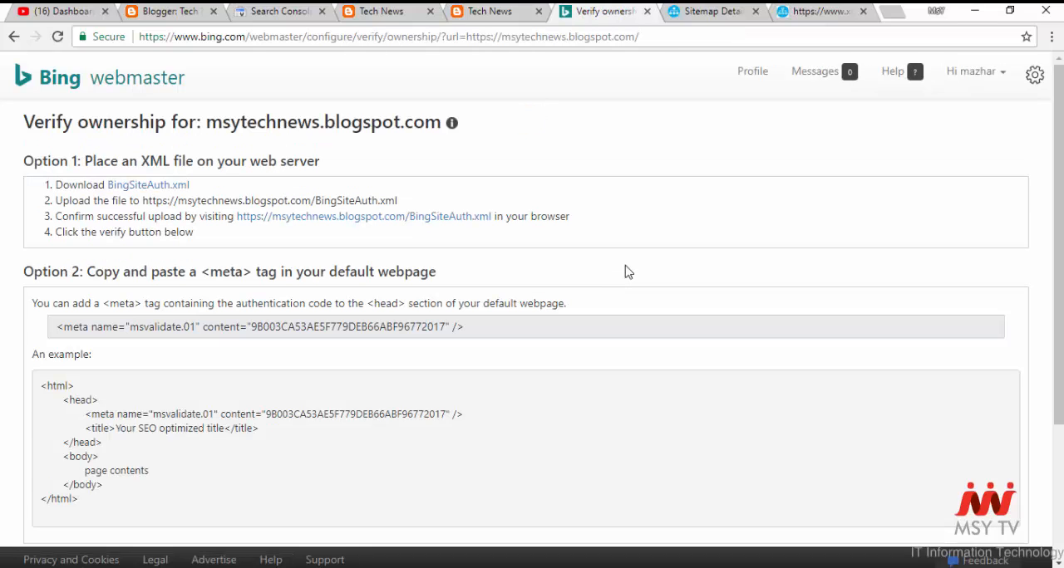
- Copy the msvalidate.01 meta tag offered under Option 2 of the ownership verification page
{"action": "scroll", "coordinate": [628, 272], "scroll_direction": "down", "scroll_amount": 3}
{"action": "scroll", "coordinate": [628, 272], "scroll_direction": "up", "scroll_amount": 3}
{"action": "left_click_drag", "start_coordinate": [55, 329], "coordinate": [464, 327]}
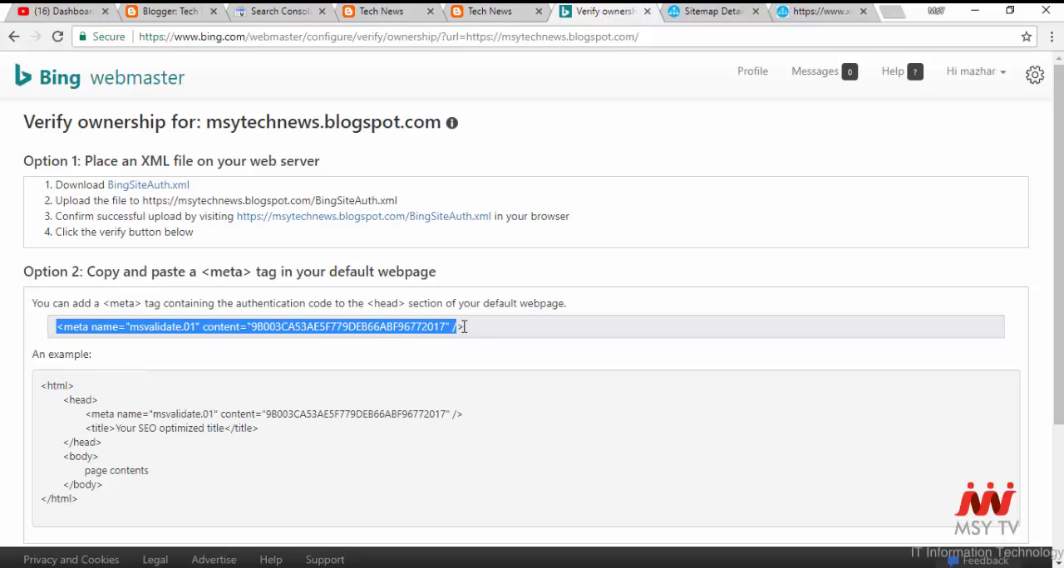
{"action": "right_click", "coordinate": [408, 328]}
{"action": "left_click", "coordinate": [434, 336]}
- Switch to Blogger, paste the Bing verification meta tag directly below <head> in the Tech News theme's HTML, and save the theme
{"action": "left_click", "coordinate": [170, 12]}
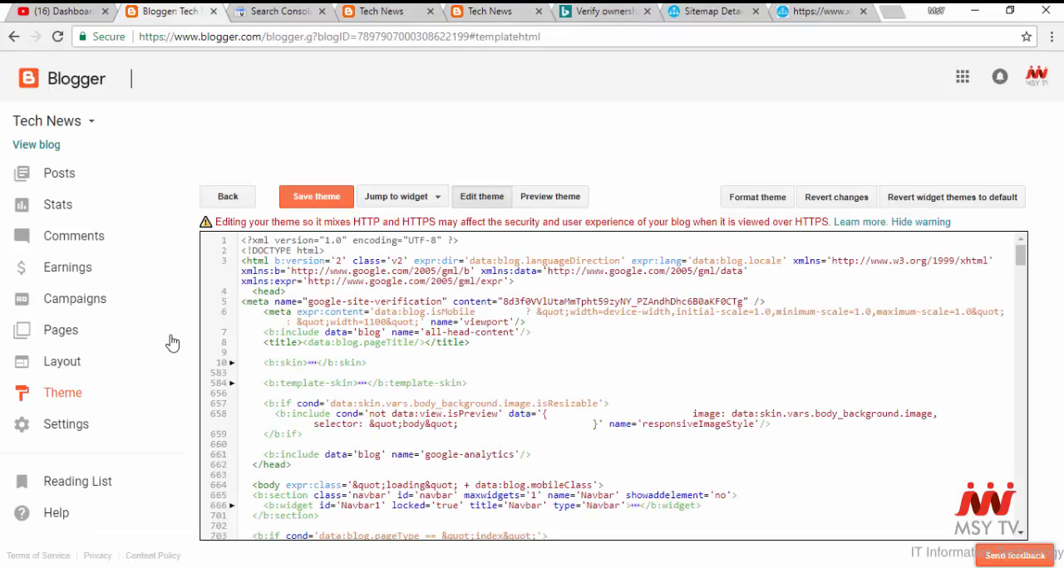
{"action": "left_click", "coordinate": [83, 397]}
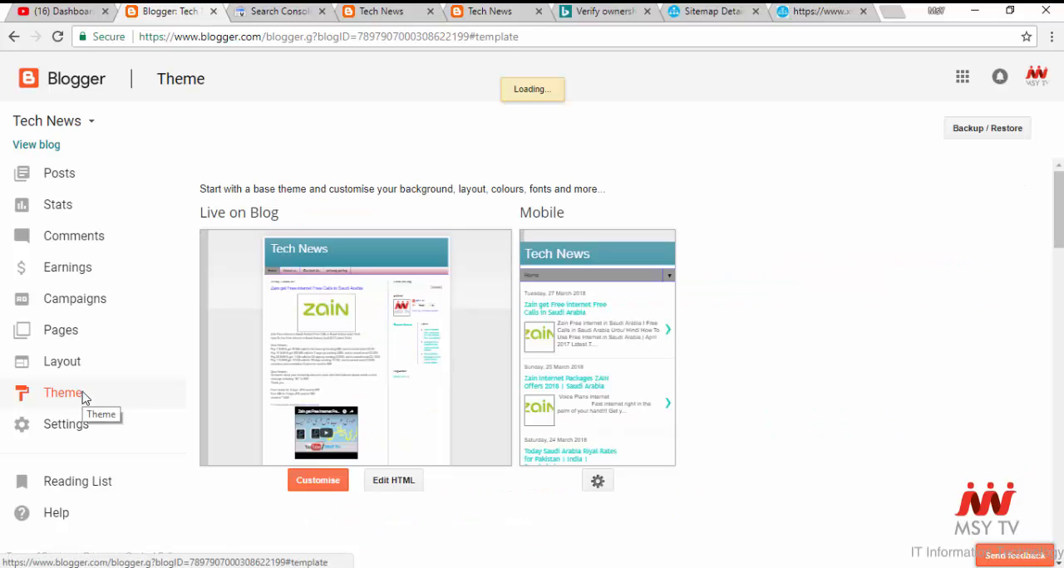
{"action": "left_click", "coordinate": [383, 485]}
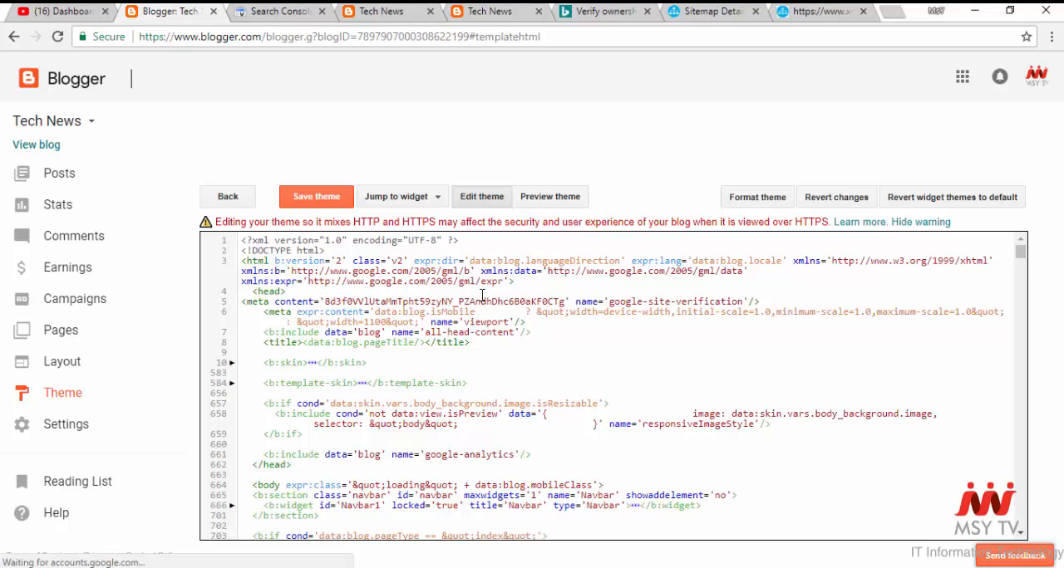
{"action": "key", "text": "Return"}
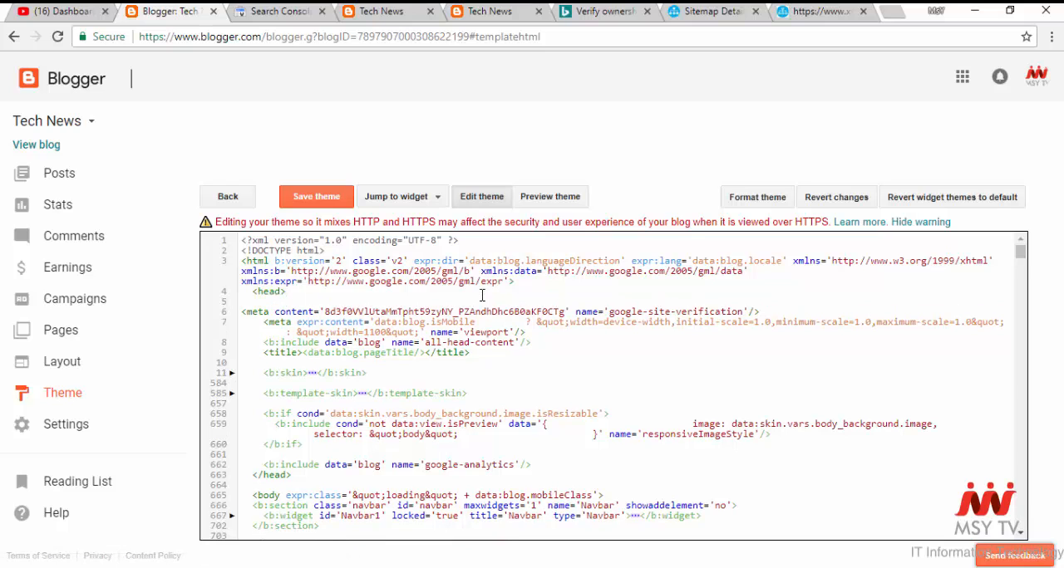
{"action": "key", "text": "ctrl+v"}
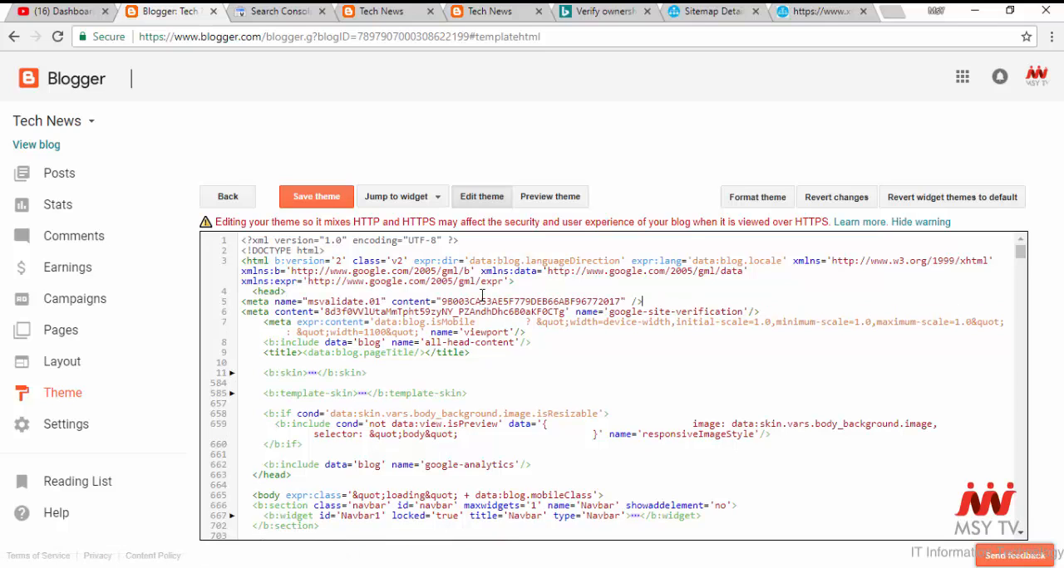
{"action": "left_click", "coordinate": [310, 205]}
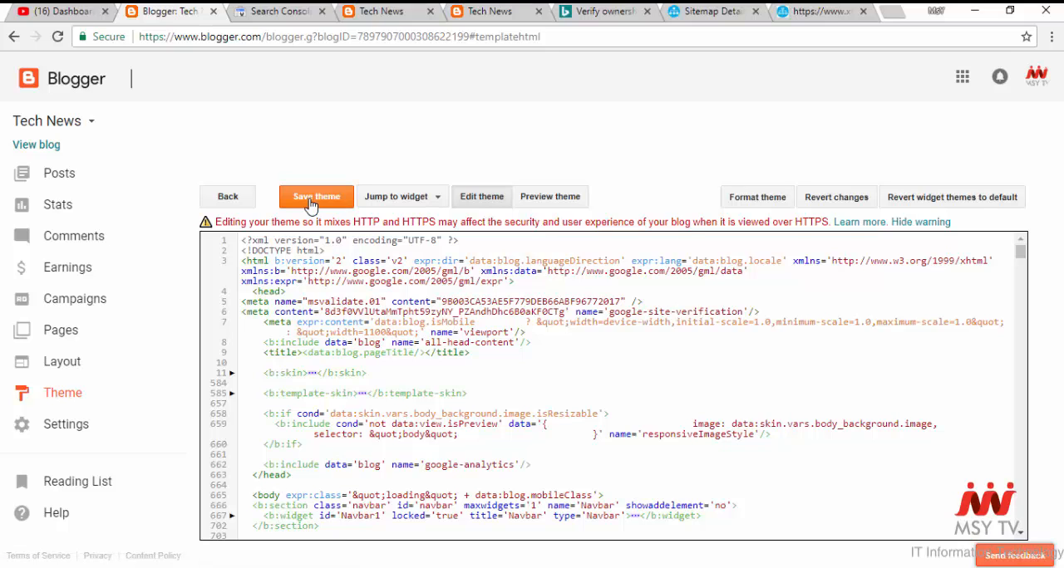
- Return to Bing Webmaster Tools and verify ownership of msytechnews.blogspot.com
{"action": "left_click", "coordinate": [604, 15]}
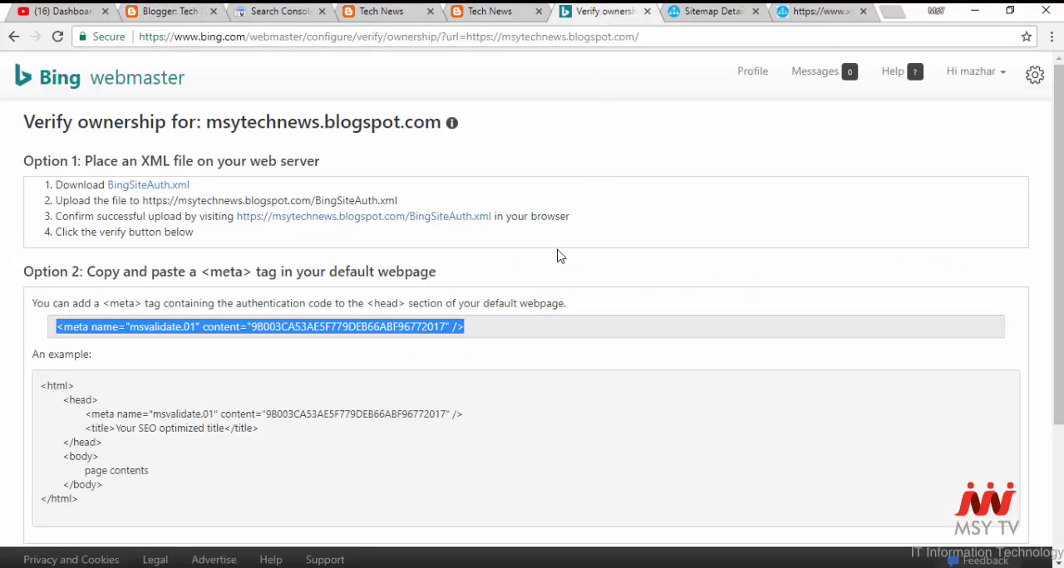
{"action": "scroll", "coordinate": [602, 384], "scroll_direction": "down", "scroll_amount": 3}
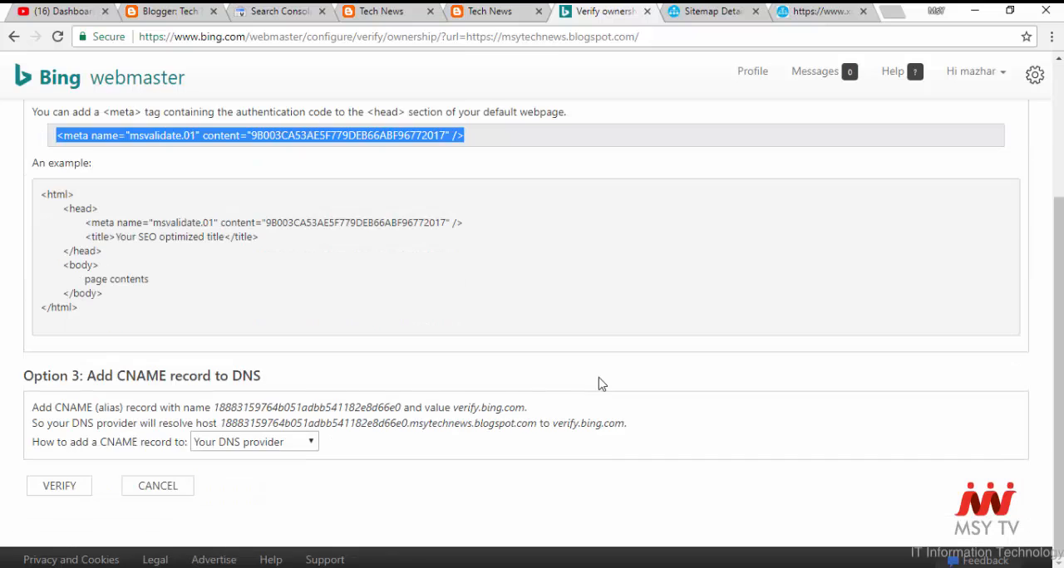
{"action": "left_click", "coordinate": [659, 497]}
{"action": "left_click", "coordinate": [52, 488]}
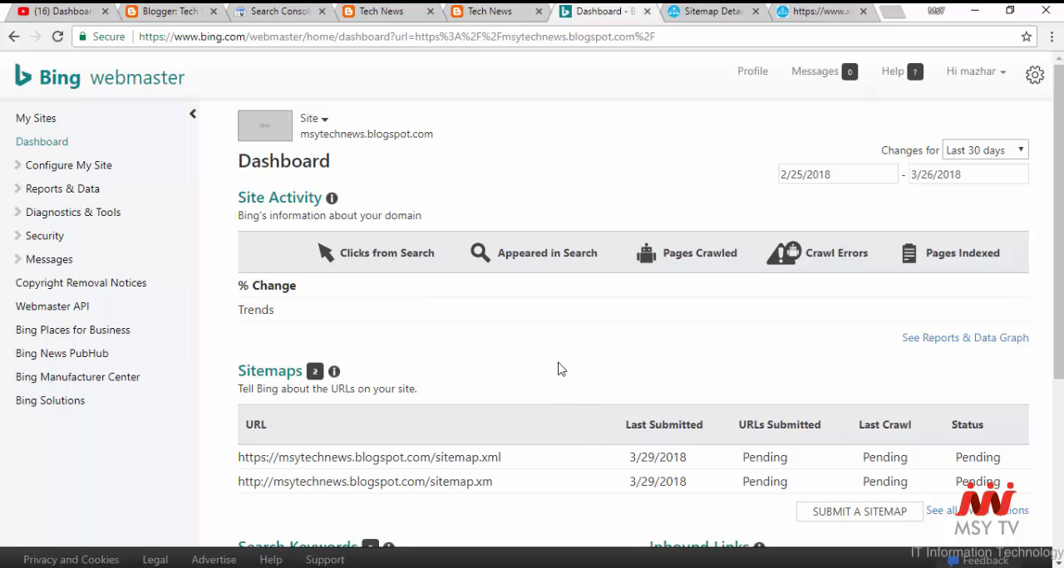
- Examine the site's dashboard, covering the sitemap entries, search keywords, inbound links and diagnostic tools
{"action": "scroll", "coordinate": [574, 342], "scroll_direction": "down", "scroll_amount": 2}
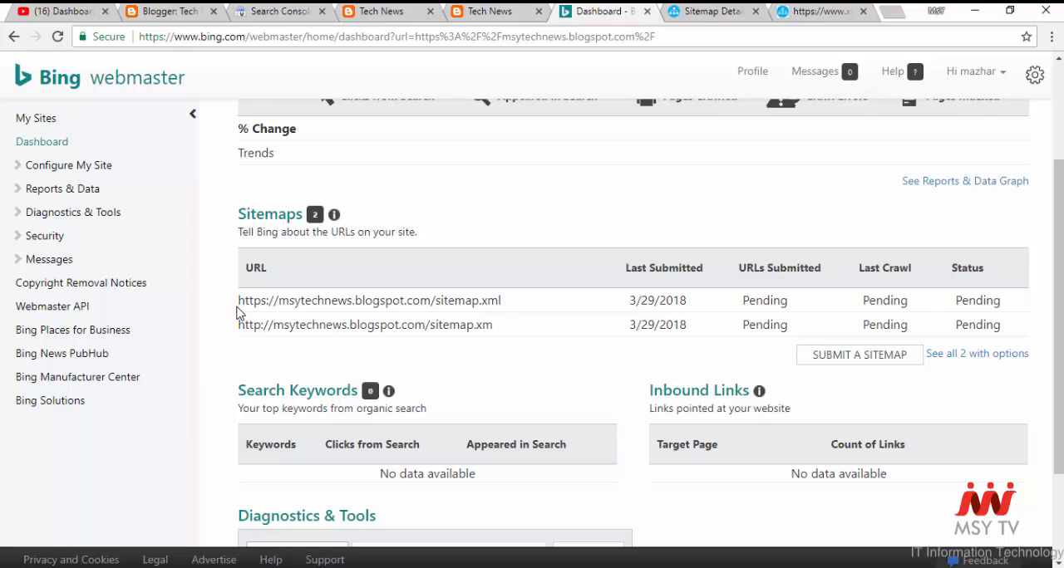
{"action": "left_click_drag", "start_coordinate": [239, 308], "coordinate": [917, 309]}
{"action": "left_click", "coordinate": [190, 356]}
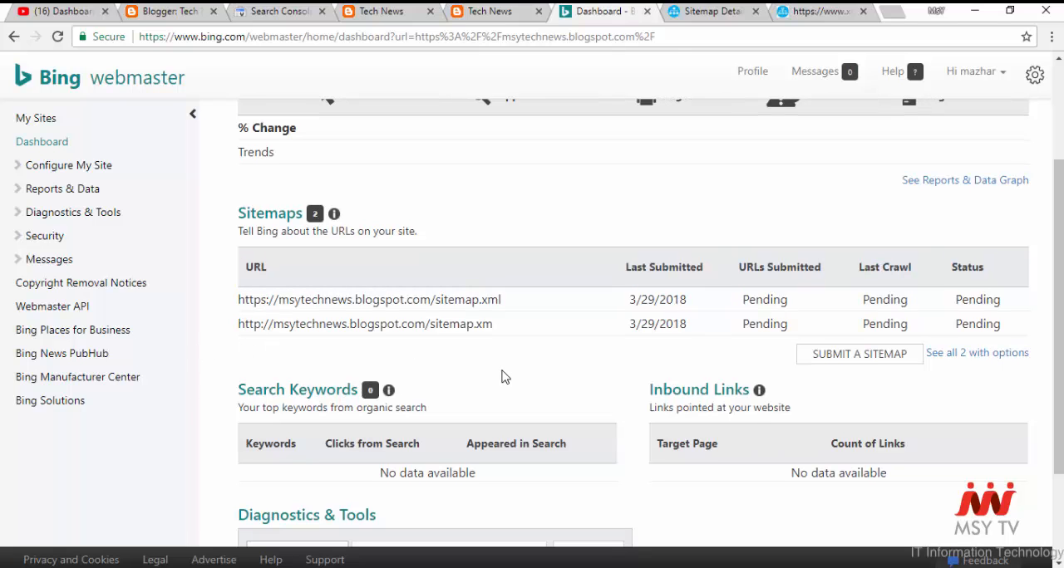
{"action": "scroll", "coordinate": [501, 373], "scroll_direction": "down", "scroll_amount": 2}
{"action": "scroll", "coordinate": [501, 373], "scroll_direction": "up", "scroll_amount": 3}
{"action": "scroll", "coordinate": [827, 443], "scroll_direction": "down", "scroll_amount": 1}
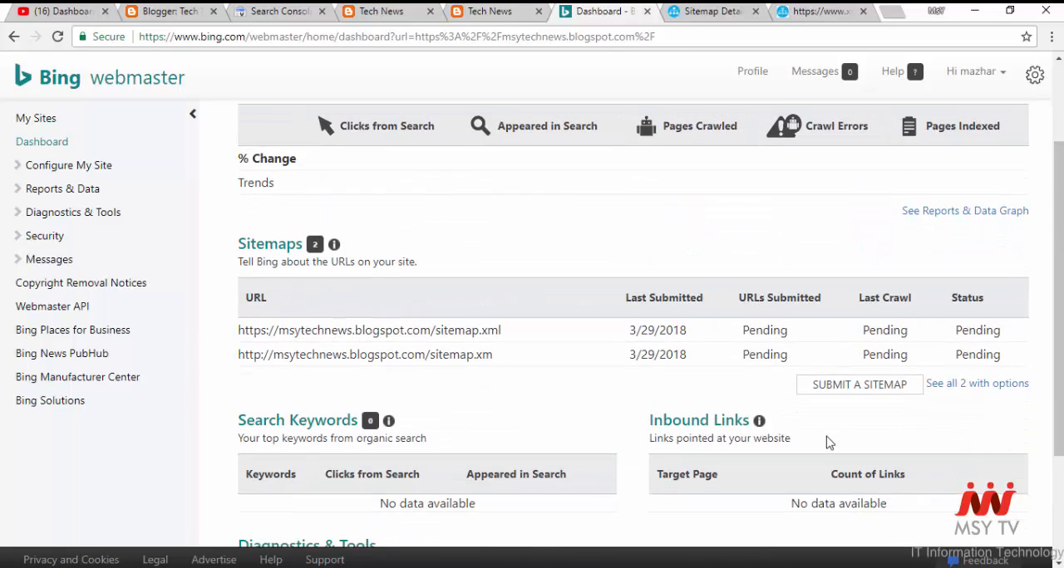
{"action": "mouse_move", "coordinate": [989, 334]}
{"action": "left_mouse_down"}
{"action": "mouse_move", "coordinate": [963, 322]}
{"action": "mouse_move", "coordinate": [927, 334]}
{"action": "mouse_move", "coordinate": [975, 344]}
{"action": "left_mouse_up"}
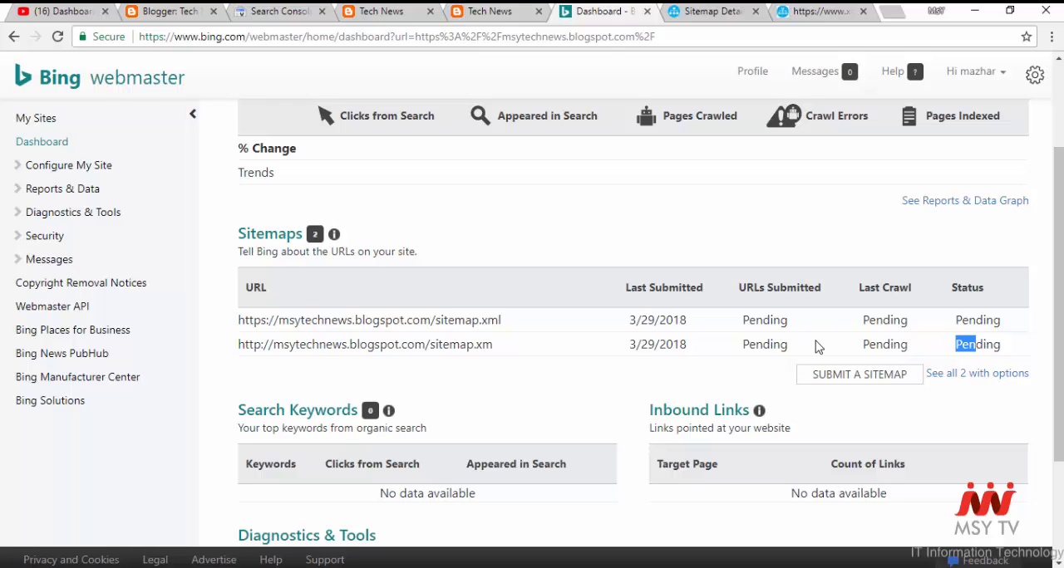
{"action": "scroll", "coordinate": [816, 346], "scroll_direction": "down", "scroll_amount": 2}
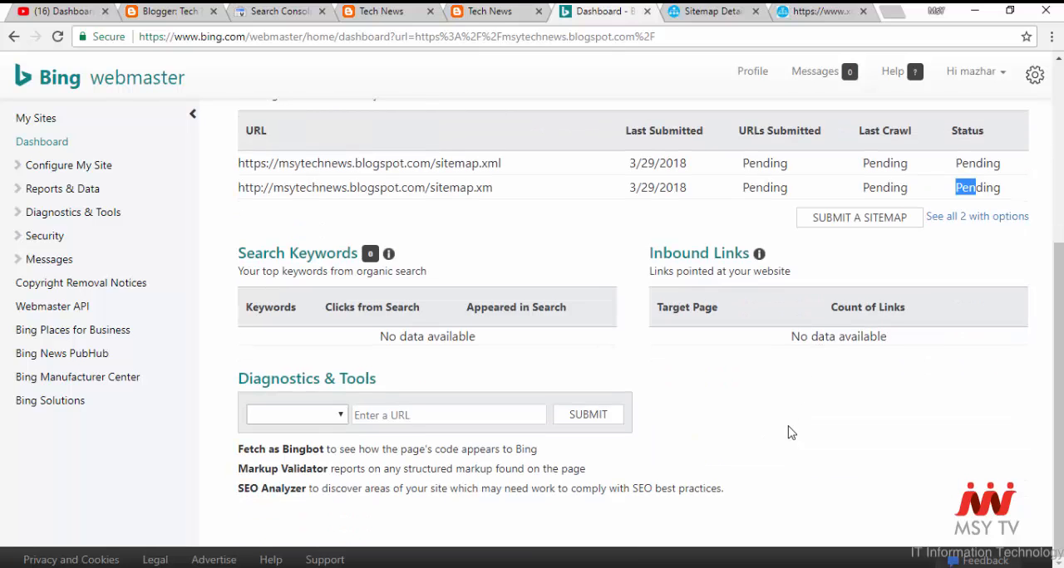
{"action": "scroll", "coordinate": [790, 432], "scroll_direction": "up", "scroll_amount": 4}
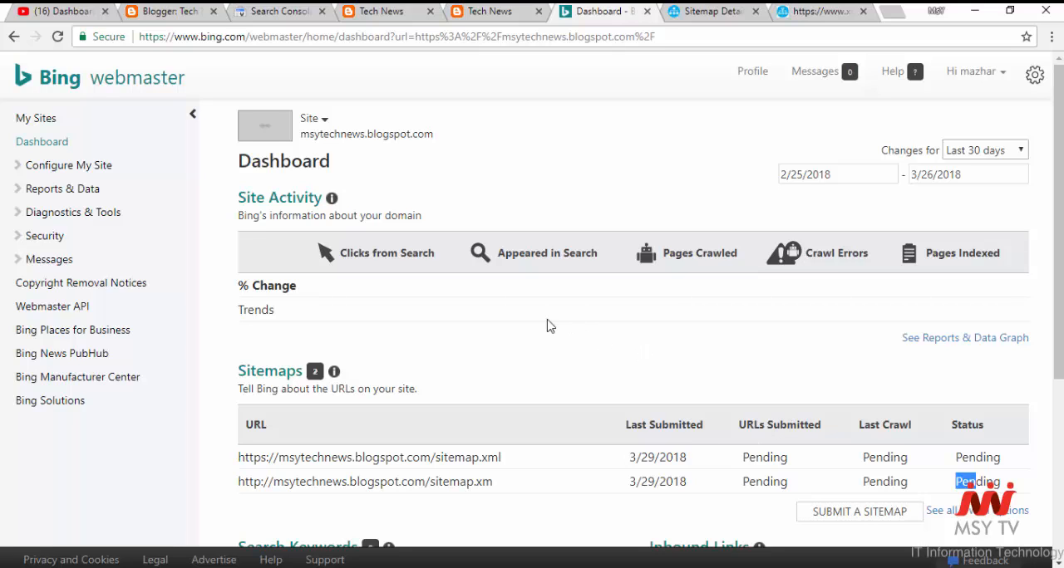
{"action": "scroll", "coordinate": [547, 325], "scroll_direction": "down", "scroll_amount": 1}
{"action": "scroll", "coordinate": [546, 326], "scroll_direction": "up", "scroll_amount": 1}
{"action": "scroll", "coordinate": [547, 326], "scroll_direction": "down", "scroll_amount": 3}
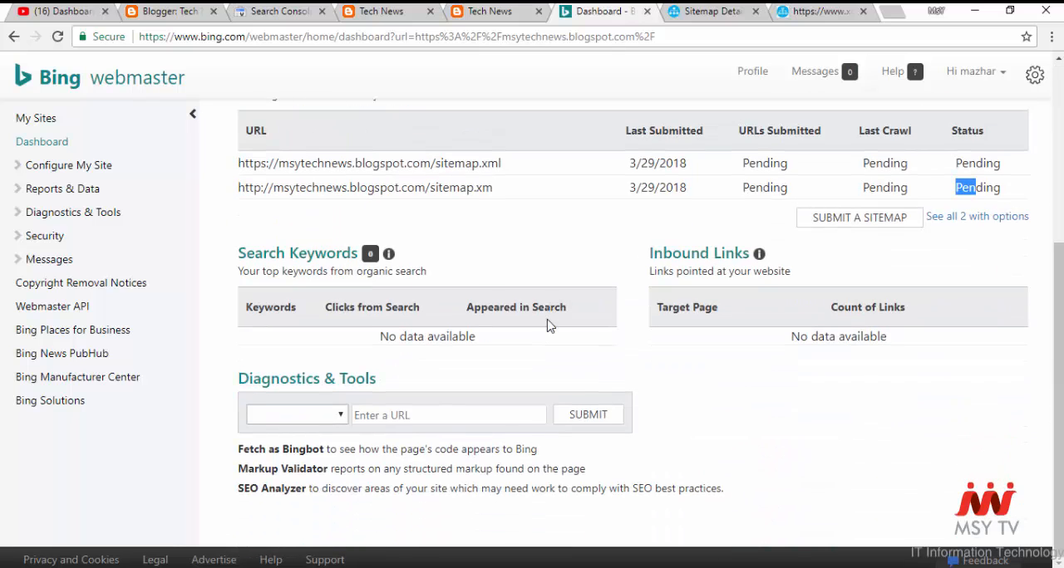
{"action": "scroll", "coordinate": [547, 326], "scroll_direction": "up", "scroll_amount": 1}
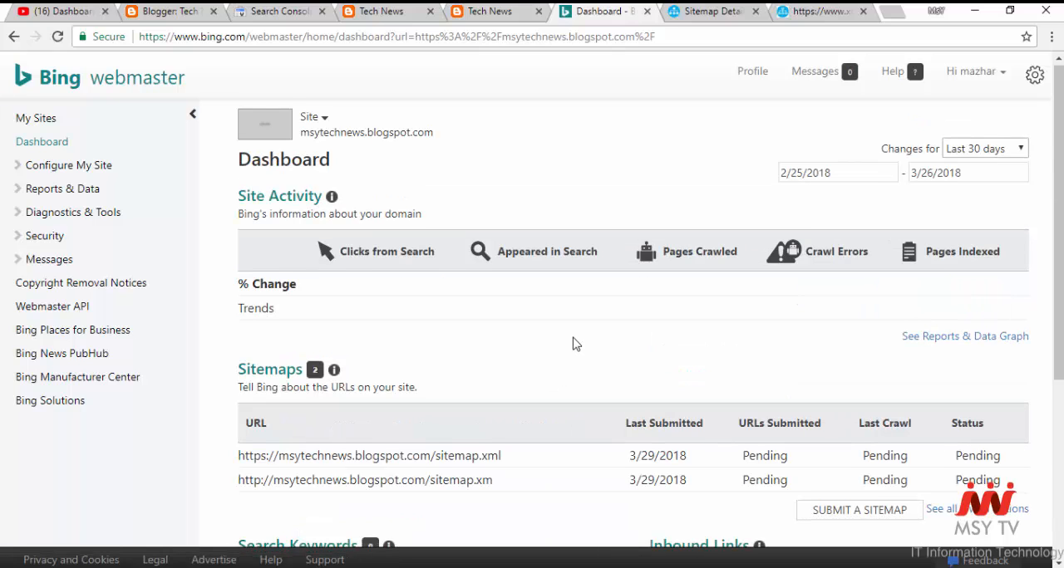
- Check the submission date, last crawl and status of both listed sitemaps
{"action": "scroll", "coordinate": [574, 342], "scroll_direction": "down", "scroll_amount": 2}
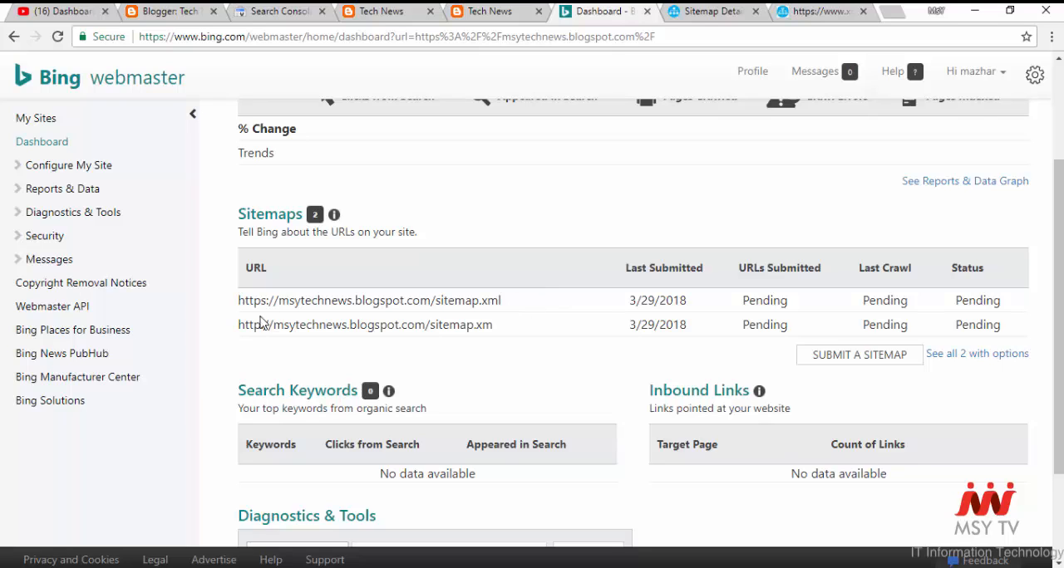
{"action": "left_click_drag", "start_coordinate": [241, 296], "coordinate": [921, 307]}
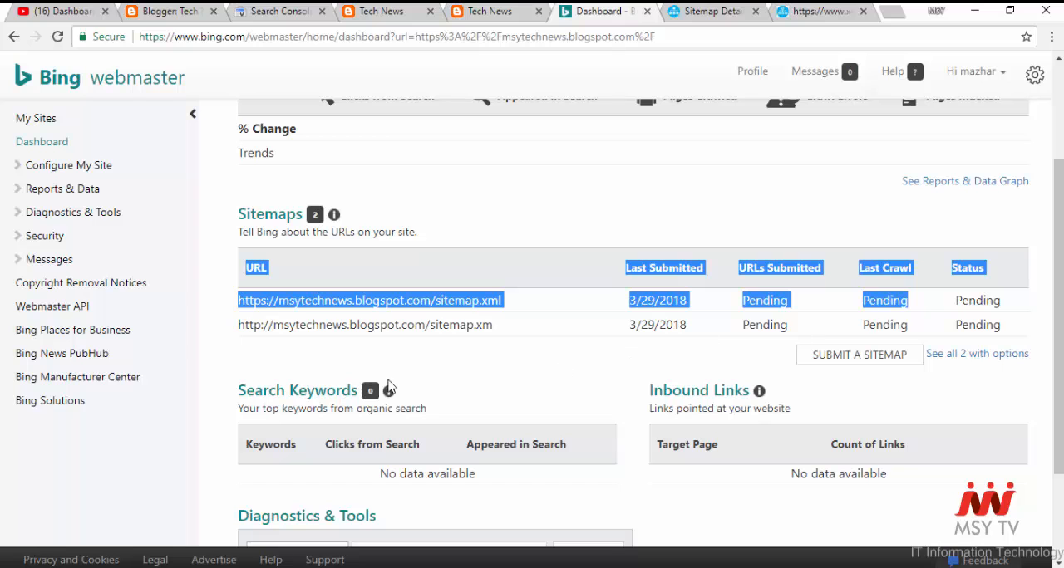
{"action": "left_click", "coordinate": [188, 355]}
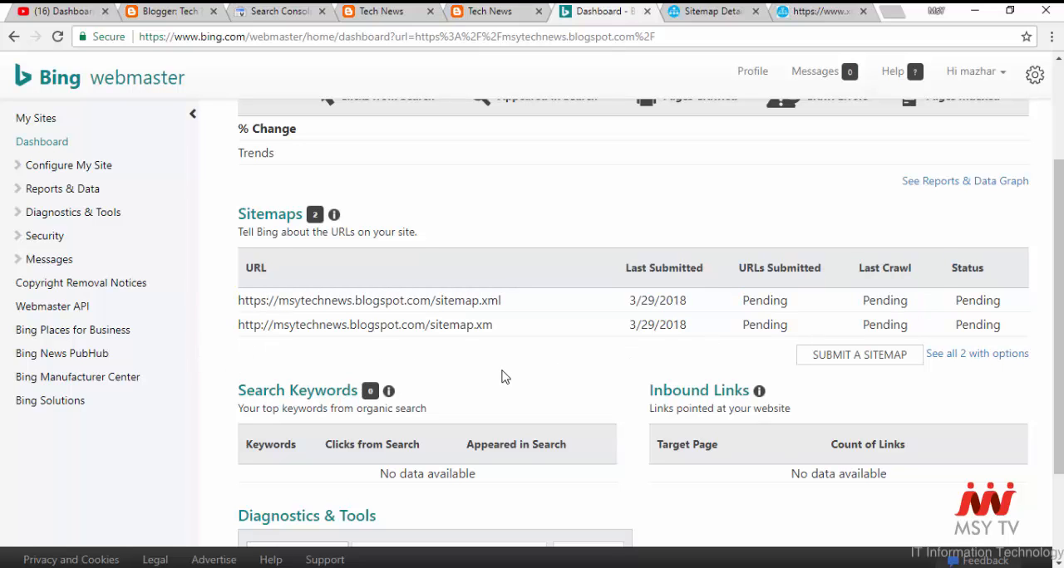
{"action": "scroll", "coordinate": [501, 376], "scroll_direction": "down", "scroll_amount": 2}
{"action": "scroll", "coordinate": [598, 399], "scroll_direction": "up", "scroll_amount": 3}
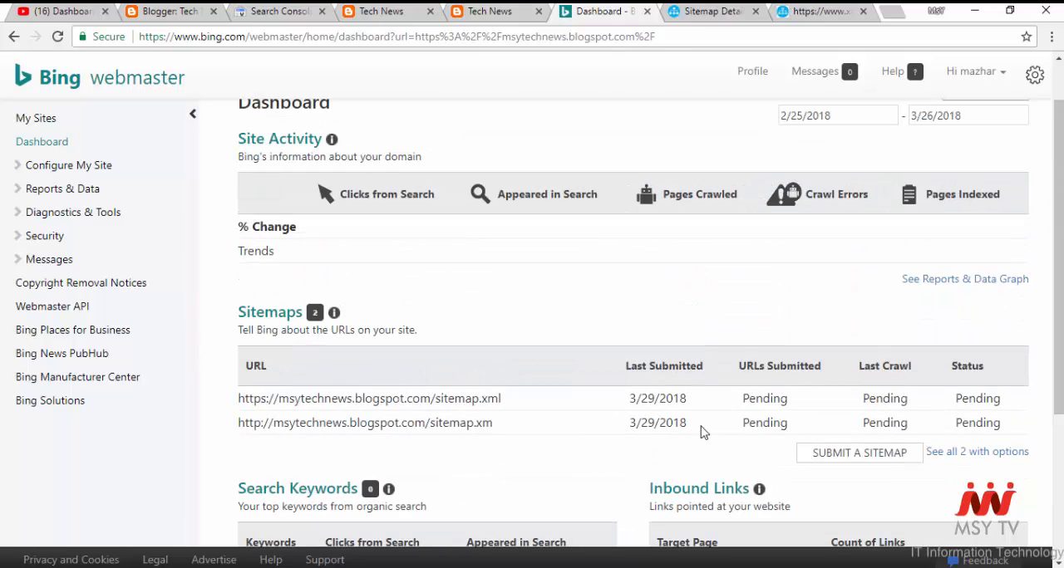
{"action": "scroll", "coordinate": [827, 442], "scroll_direction": "down", "scroll_amount": 1}
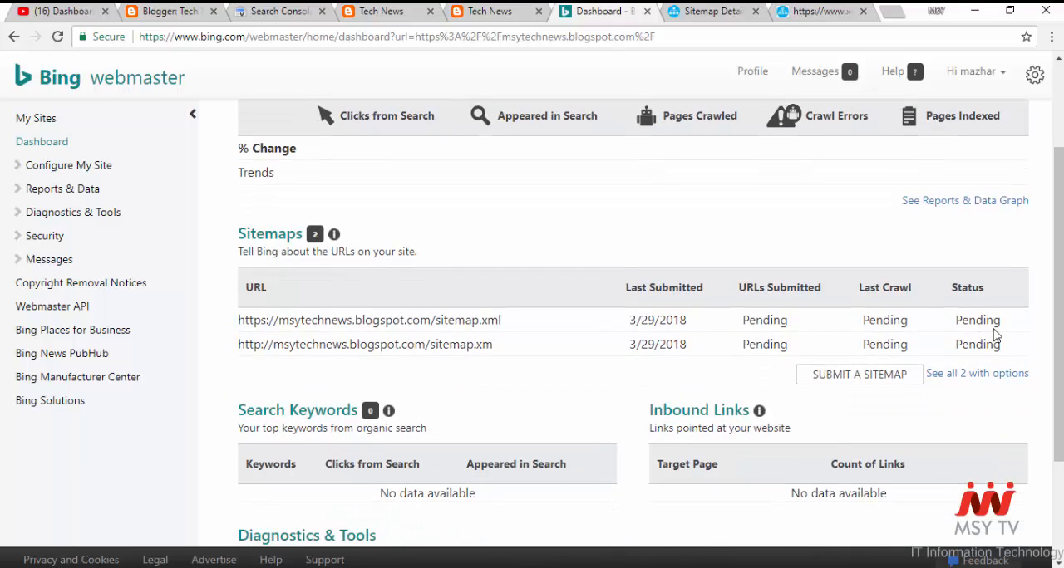
{"action": "left_click_drag", "start_coordinate": [994, 329], "coordinate": [975, 346]}
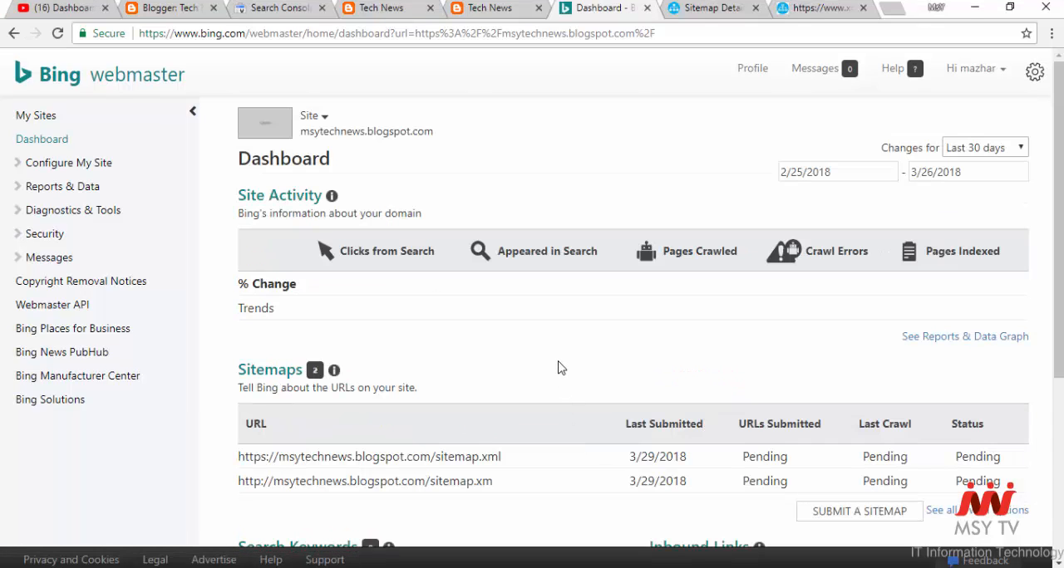
- Review the Sitemaps table's entries and statuses once more, and reload the dashboard
{"action": "scroll", "coordinate": [572, 342], "scroll_direction": "down", "scroll_amount": 2}
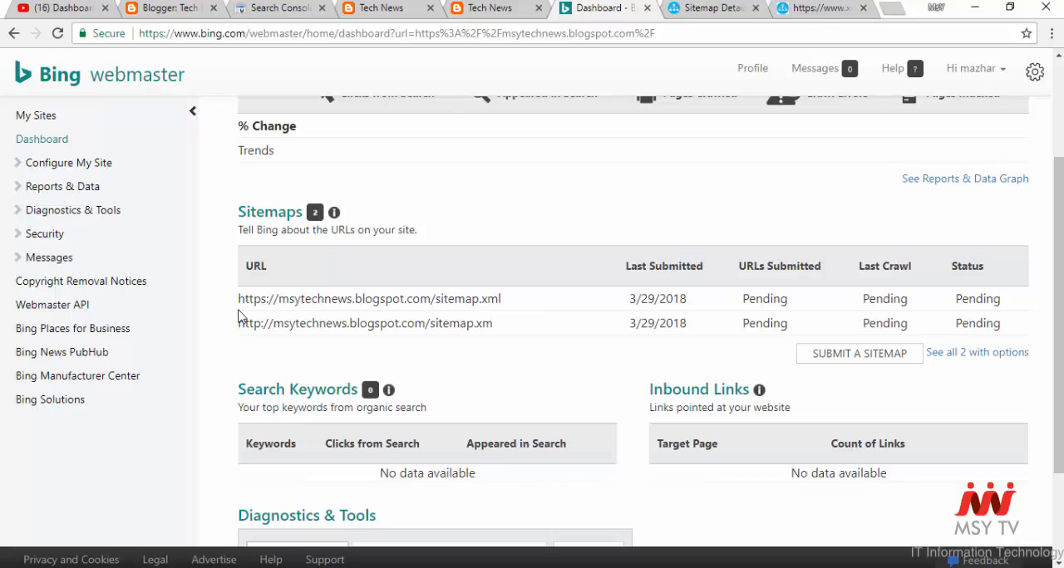
{"action": "left_click_drag", "start_coordinate": [242, 313], "coordinate": [914, 305]}
{"action": "left_click", "coordinate": [188, 353]}
{"action": "scroll", "coordinate": [502, 376], "scroll_direction": "down", "scroll_amount": 1}
{"action": "scroll", "coordinate": [664, 411], "scroll_direction": "up", "scroll_amount": 2}
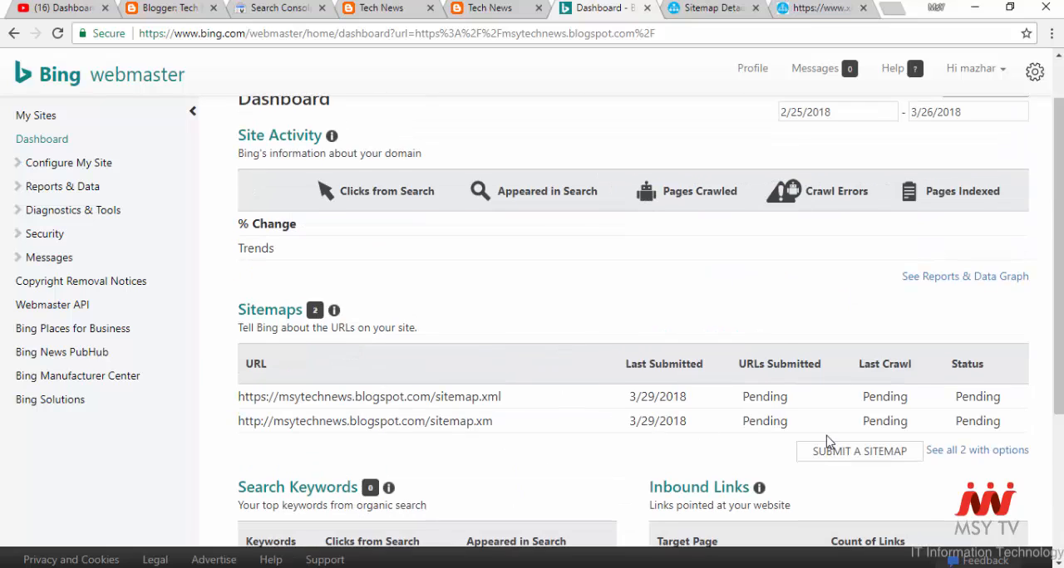
{"action": "scroll", "coordinate": [828, 441], "scroll_direction": "down", "scroll_amount": 1}
{"action": "left_click_drag", "start_coordinate": [993, 328], "coordinate": [818, 346]}
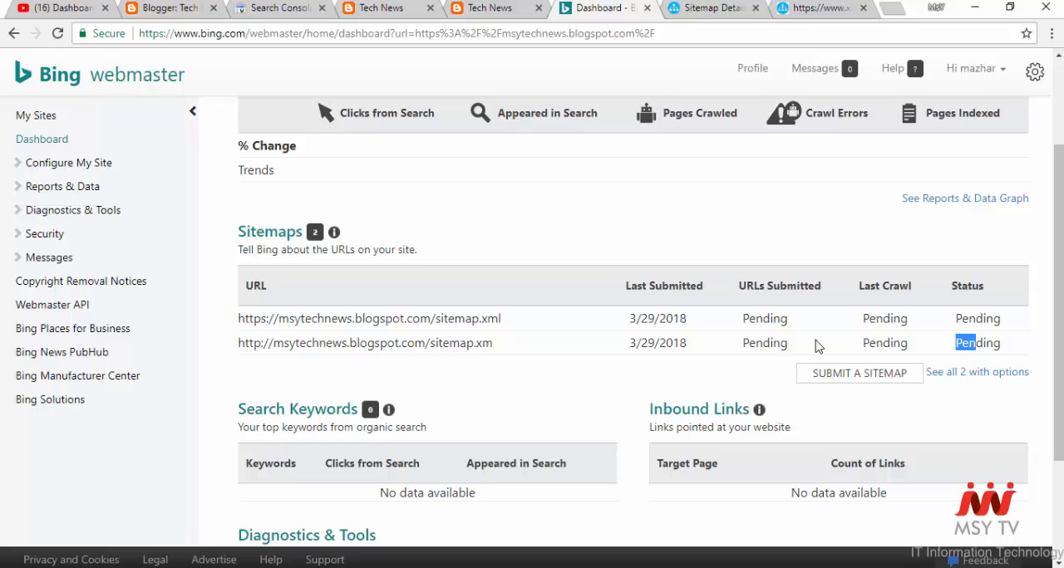
{"action": "key", "text": "F5"}
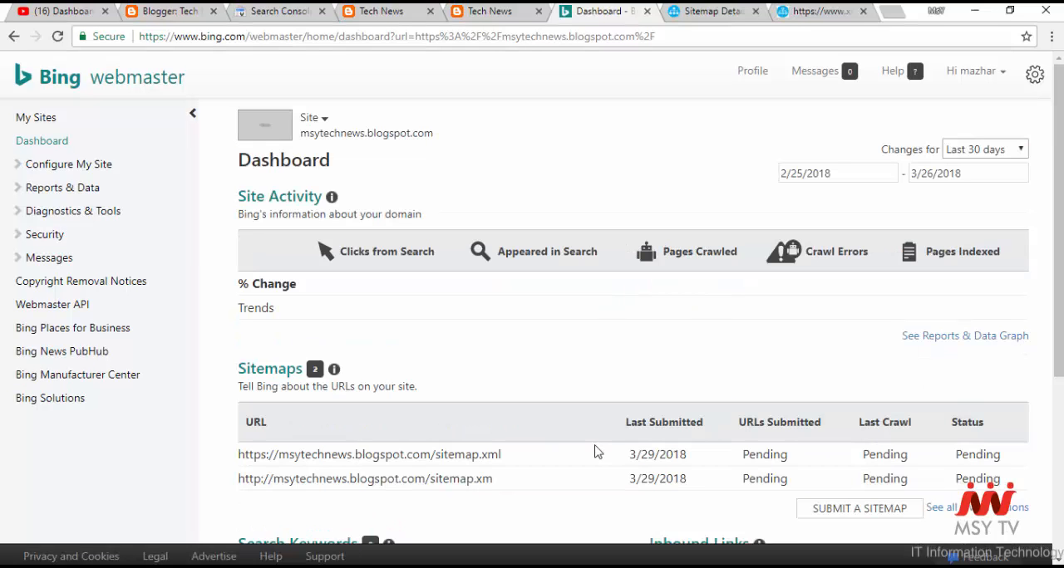